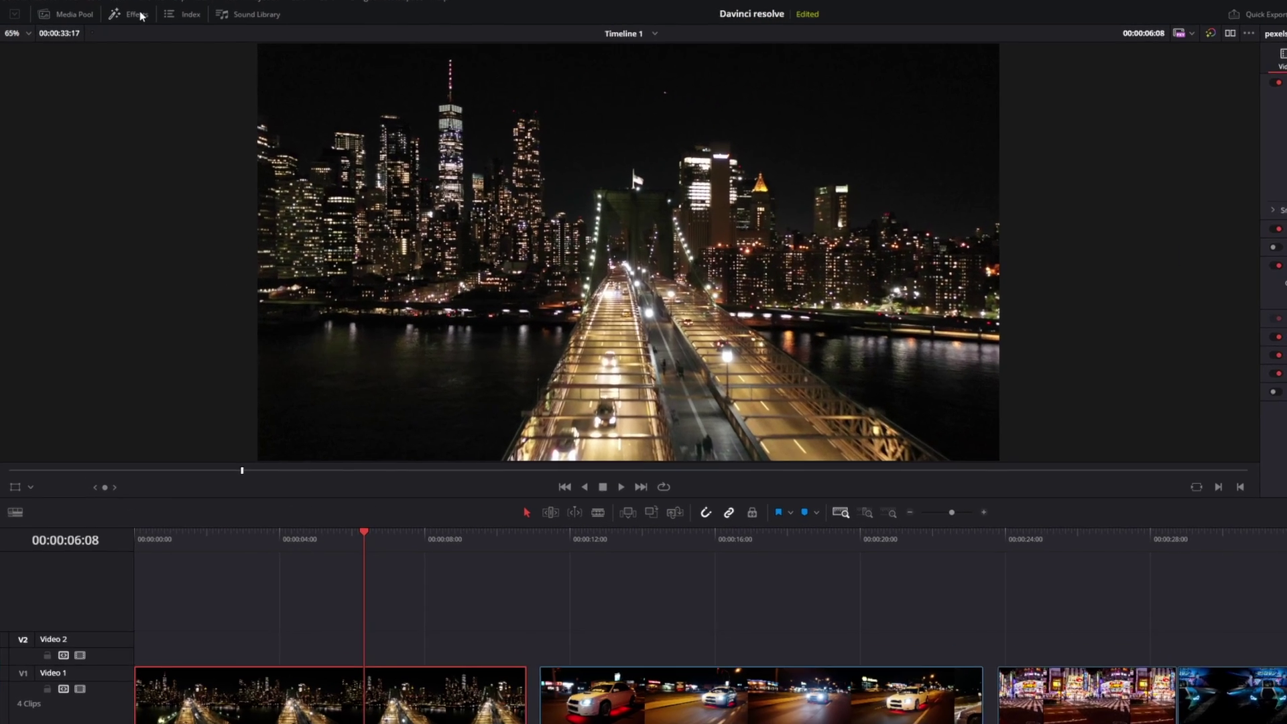
Apply the Resolve FX Light Glow effect to the cityscape clip at the start of Video 1, and save the project.
{"action": "left_click", "coordinate": [114, 31]}
{"action": "scroll", "coordinate": [275, 245], "scroll_direction": "down", "scroll_amount": 6}
{"action": "scroll", "coordinate": [268, 249], "scroll_direction": "down", "scroll_amount": 3}
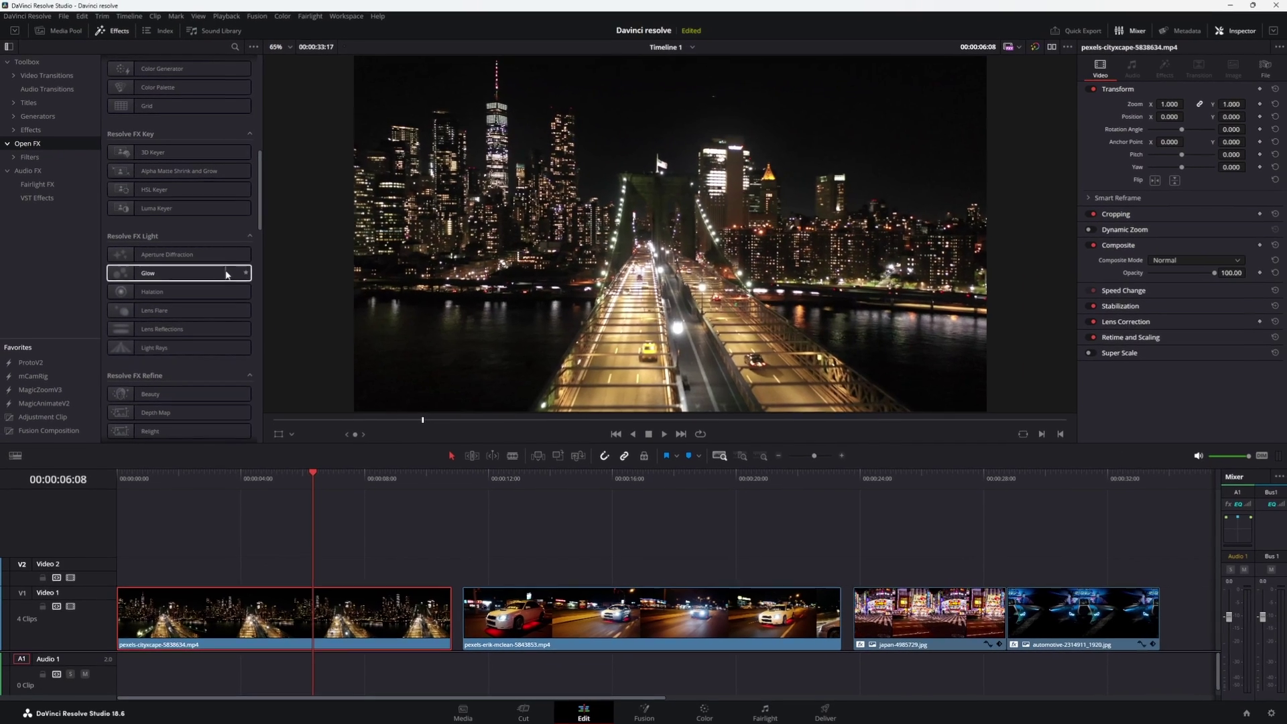
{"action": "left_click_drag", "start_coordinate": [226, 273], "coordinate": [344, 618]}
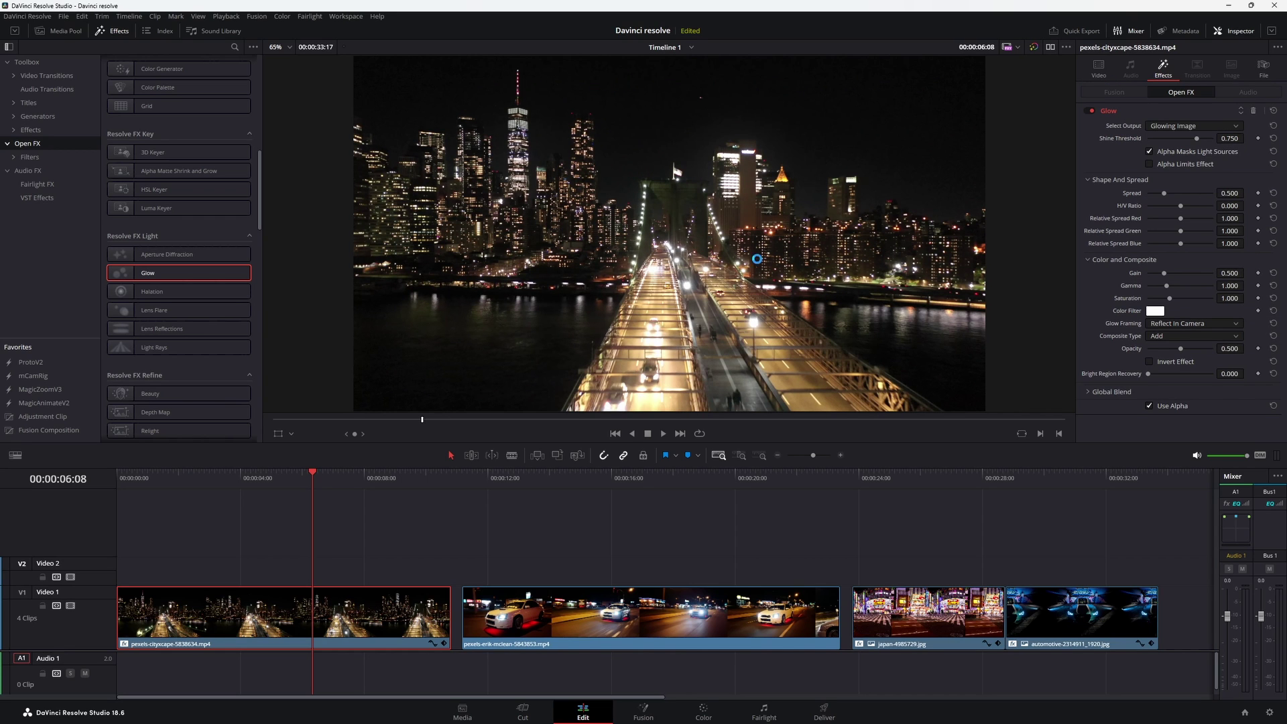
{"action": "key", "text": "ctrl+s"}
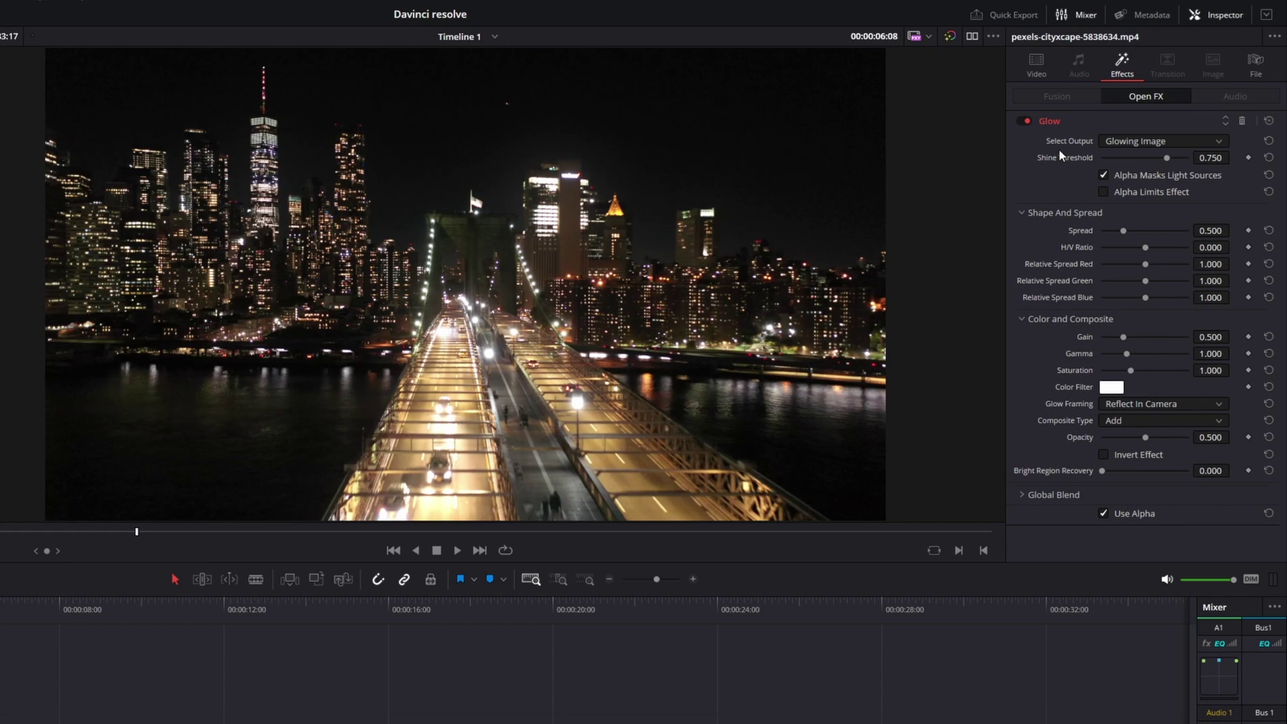
Preview the Glow's Glow Alone output, and return the output to Glowing Image.
{"action": "left_click", "coordinate": [1172, 142]}
{"action": "left_click", "coordinate": [1159, 180]}
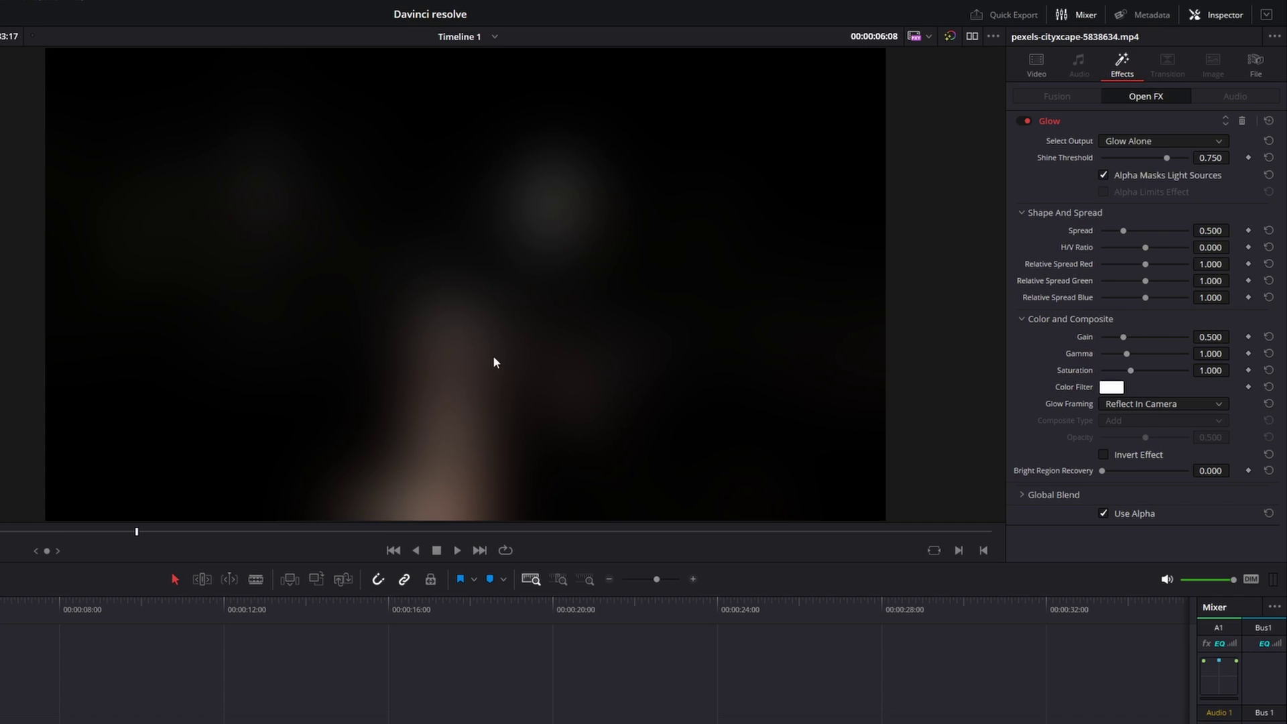
{"action": "left_click", "coordinate": [1163, 141]}
{"action": "left_click", "coordinate": [1128, 190]}
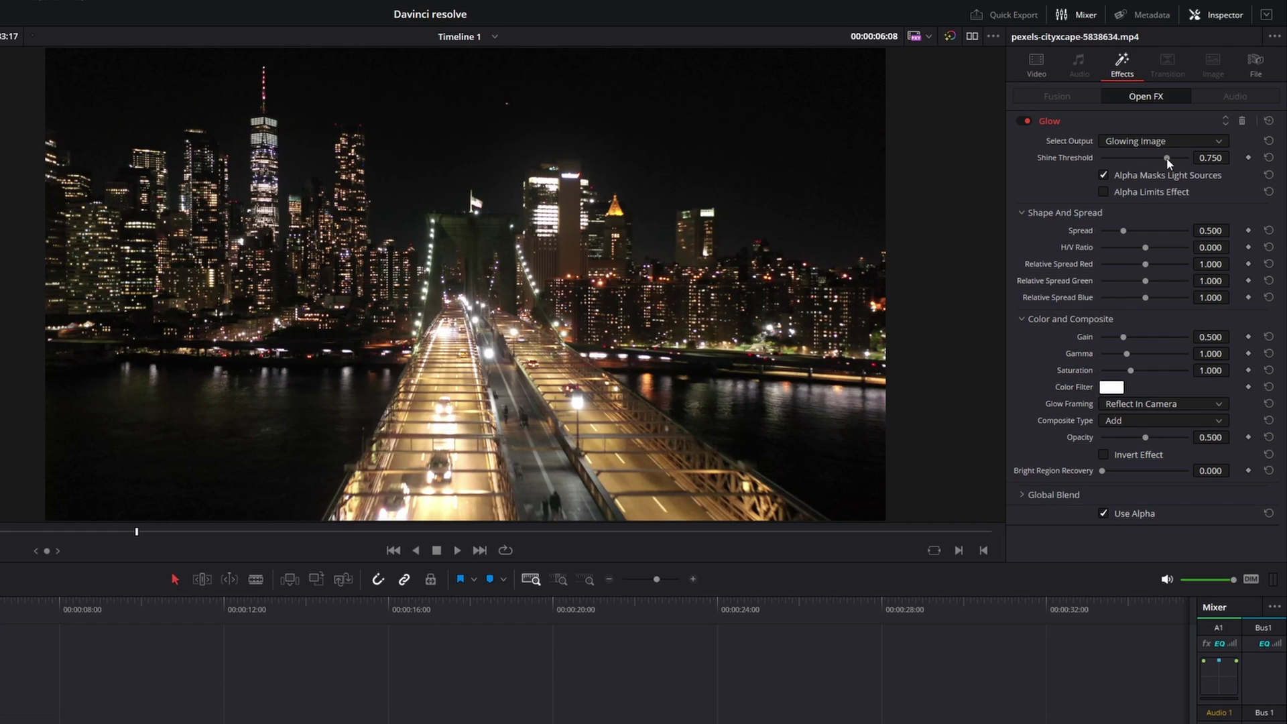
Set the Glow's Shine Threshold to 0.512 and its Spread to 0.806, judging the spread on the Glow Alone output.
{"action": "left_click_drag", "start_coordinate": [1166, 159], "coordinate": [1199, 159]}
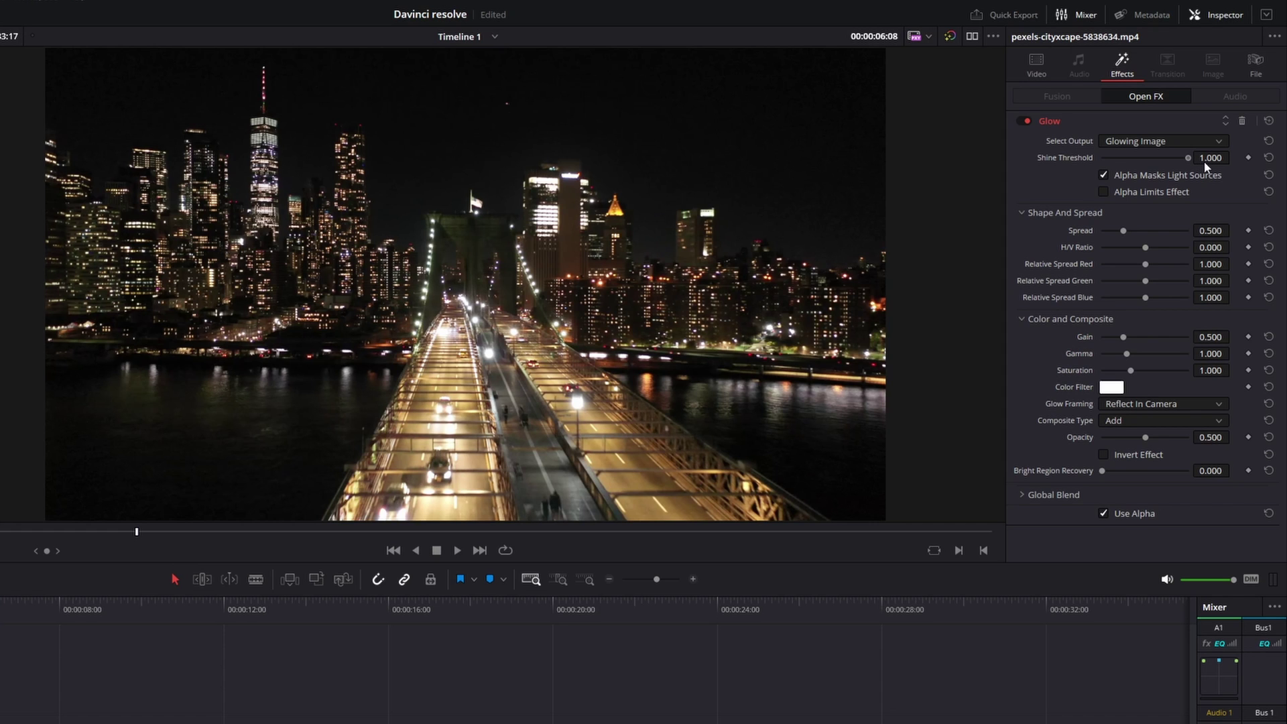
{"action": "left_click_drag", "start_coordinate": [1188, 159], "coordinate": [1146, 159]}
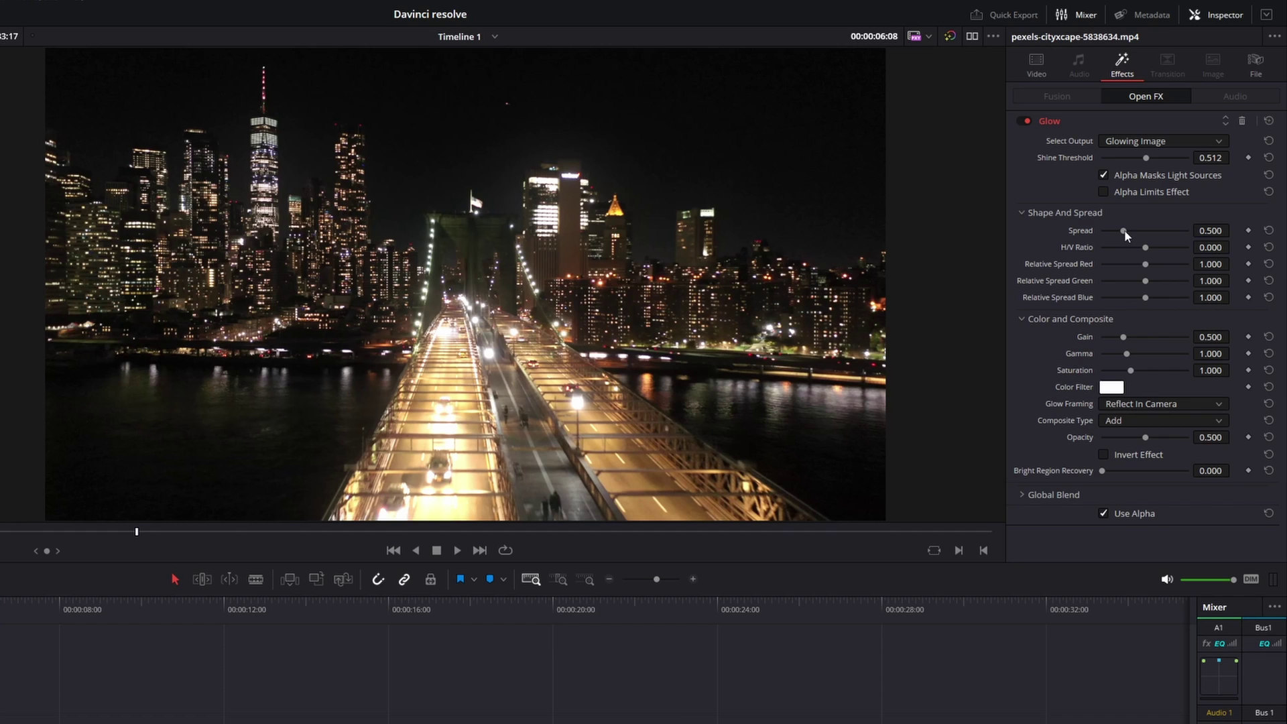
{"action": "left_click", "coordinate": [1184, 144]}
{"action": "left_click", "coordinate": [1176, 173]}
{"action": "mouse_move", "coordinate": [1123, 231]}
{"action": "left_mouse_down"}
{"action": "mouse_move", "coordinate": [1184, 231]}
{"action": "mouse_move", "coordinate": [1147, 230]}
{"action": "left_mouse_up"}
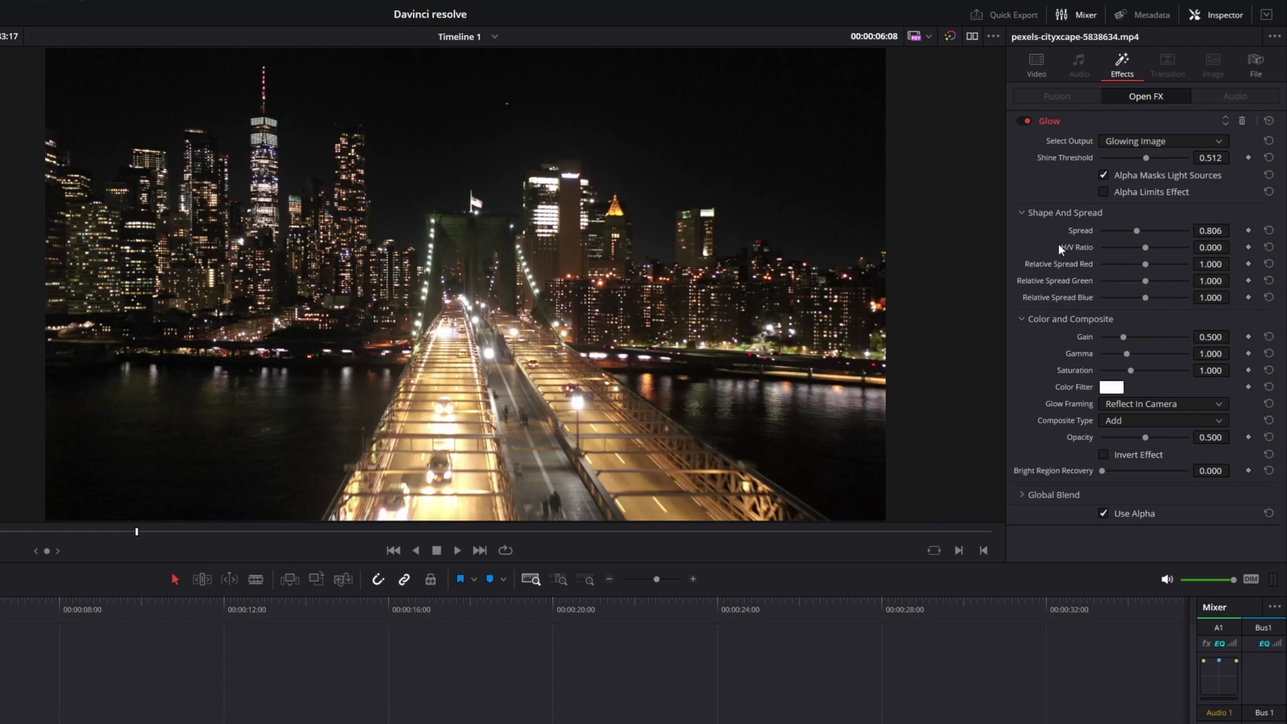
Try the Glow's H/V Ratio at -1.000, settle it at 1.000, and reduce the Spread to 0.357.
{"action": "left_click_drag", "start_coordinate": [1146, 249], "coordinate": [1080, 246]}
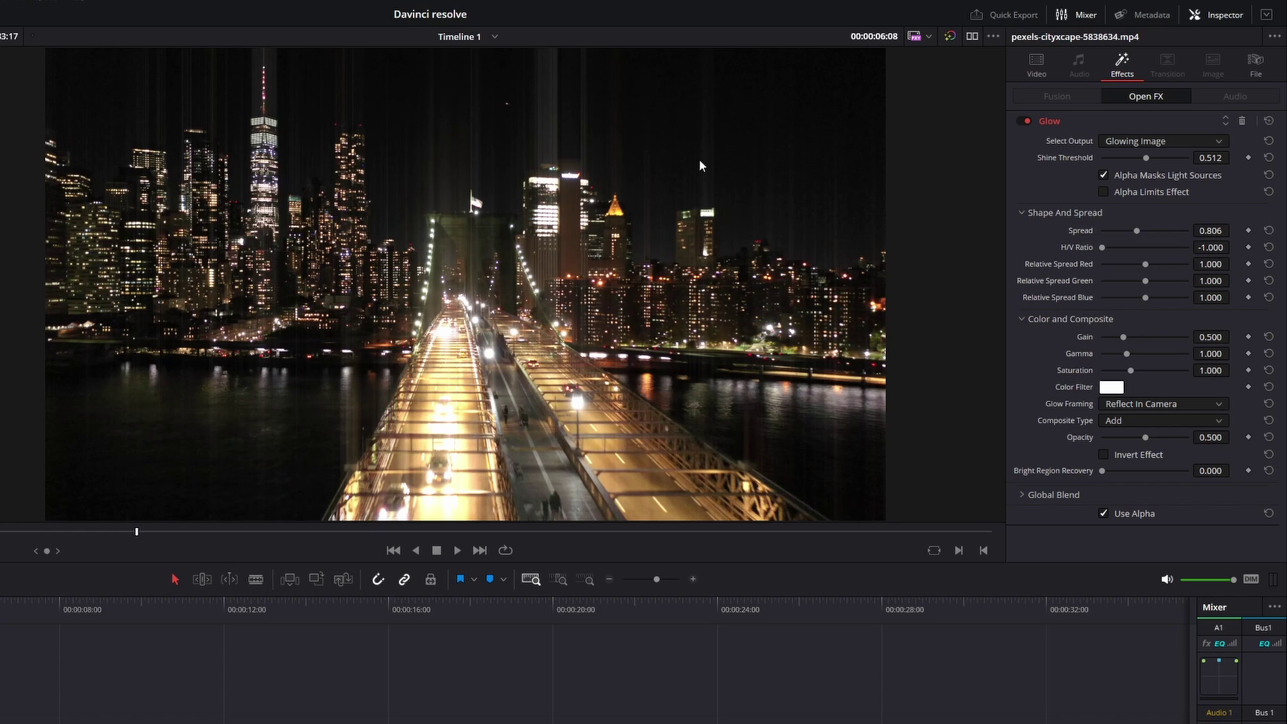
{"action": "left_click_drag", "start_coordinate": [1100, 246], "coordinate": [1227, 252]}
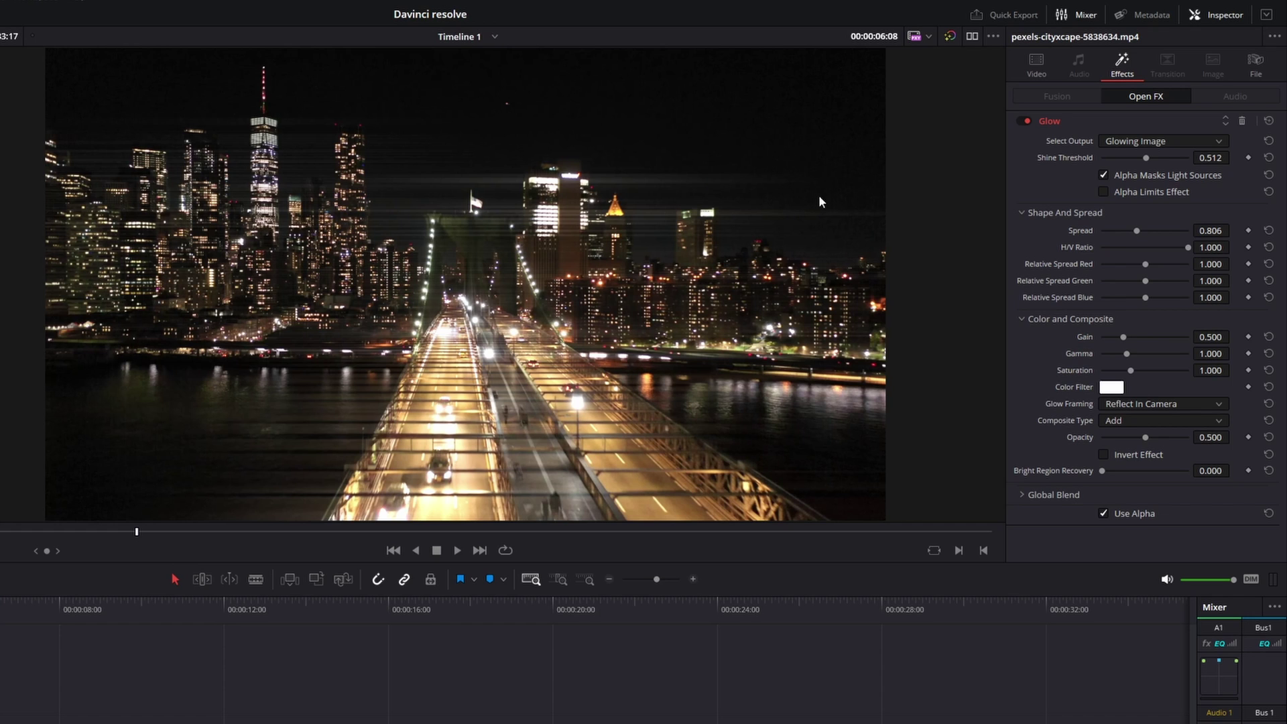
{"action": "mouse_move", "coordinate": [1137, 233]}
{"action": "left_mouse_down"}
{"action": "mouse_move", "coordinate": [1173, 236]}
{"action": "mouse_move", "coordinate": [1117, 234]}
{"action": "left_mouse_up"}
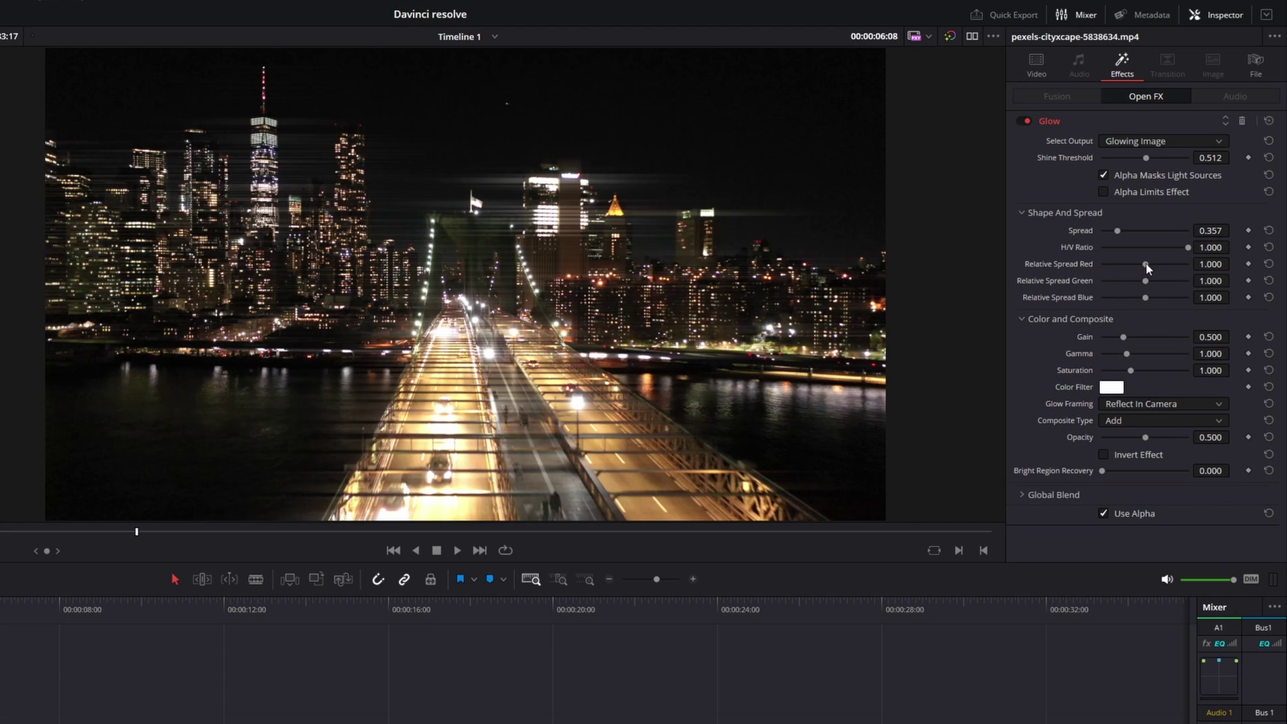
Try a Relative Spread Green of 0.434 on the Glow, and undo that change.
{"action": "left_click_drag", "start_coordinate": [1146, 282], "coordinate": [1120, 279]}
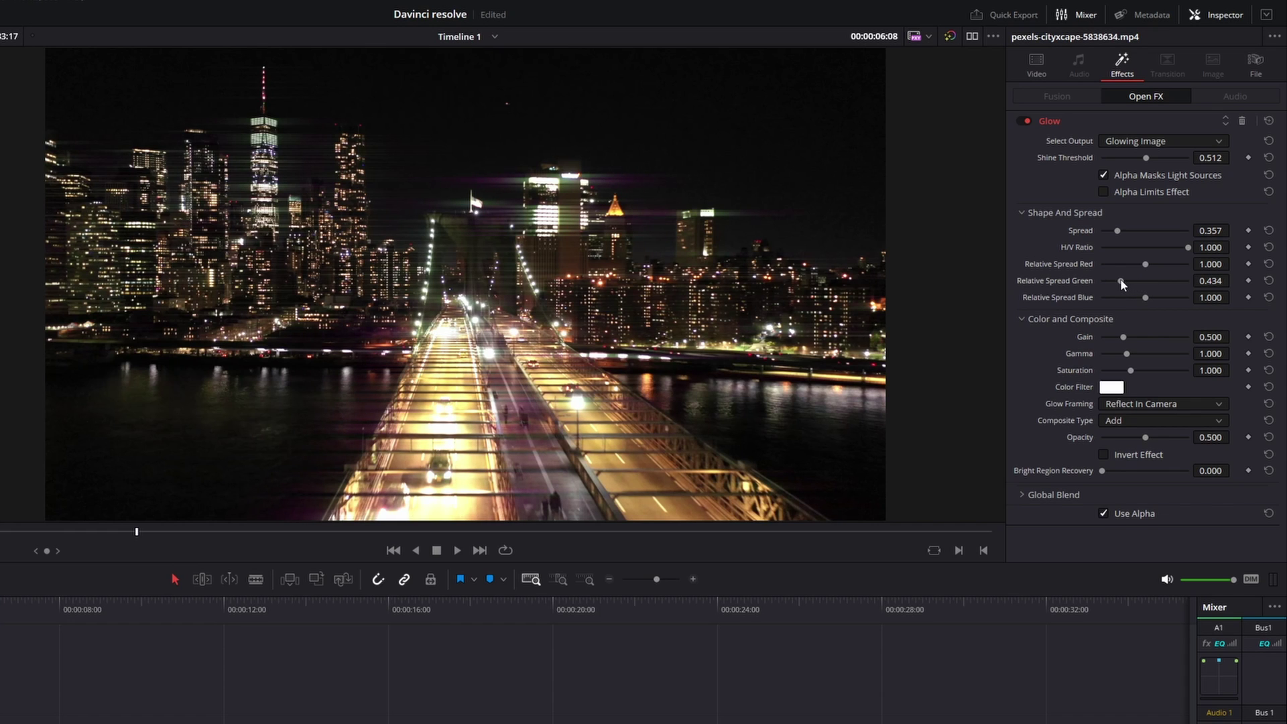
{"action": "key", "text": "ctrl+z"}
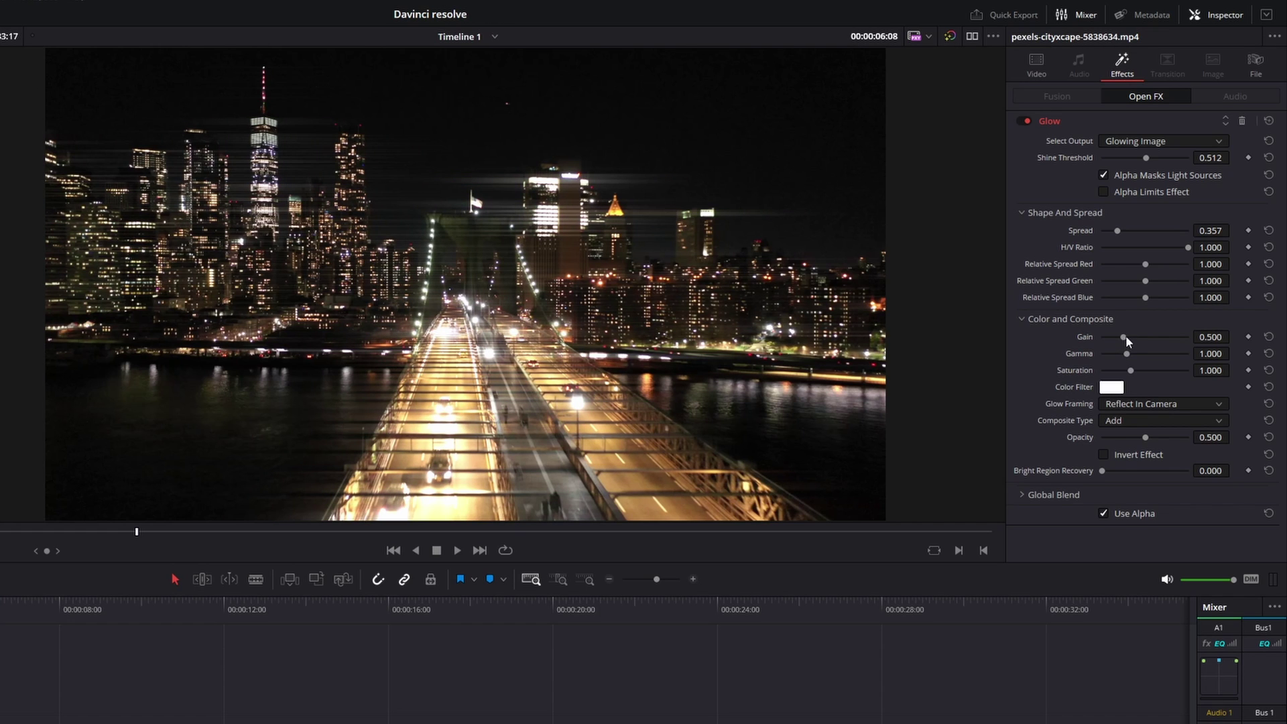
Set the Glow's Gain to 0.295 and its Saturation to 1.372 after trying higher values of each.
{"action": "left_click_drag", "start_coordinate": [1124, 339], "coordinate": [1164, 335]}
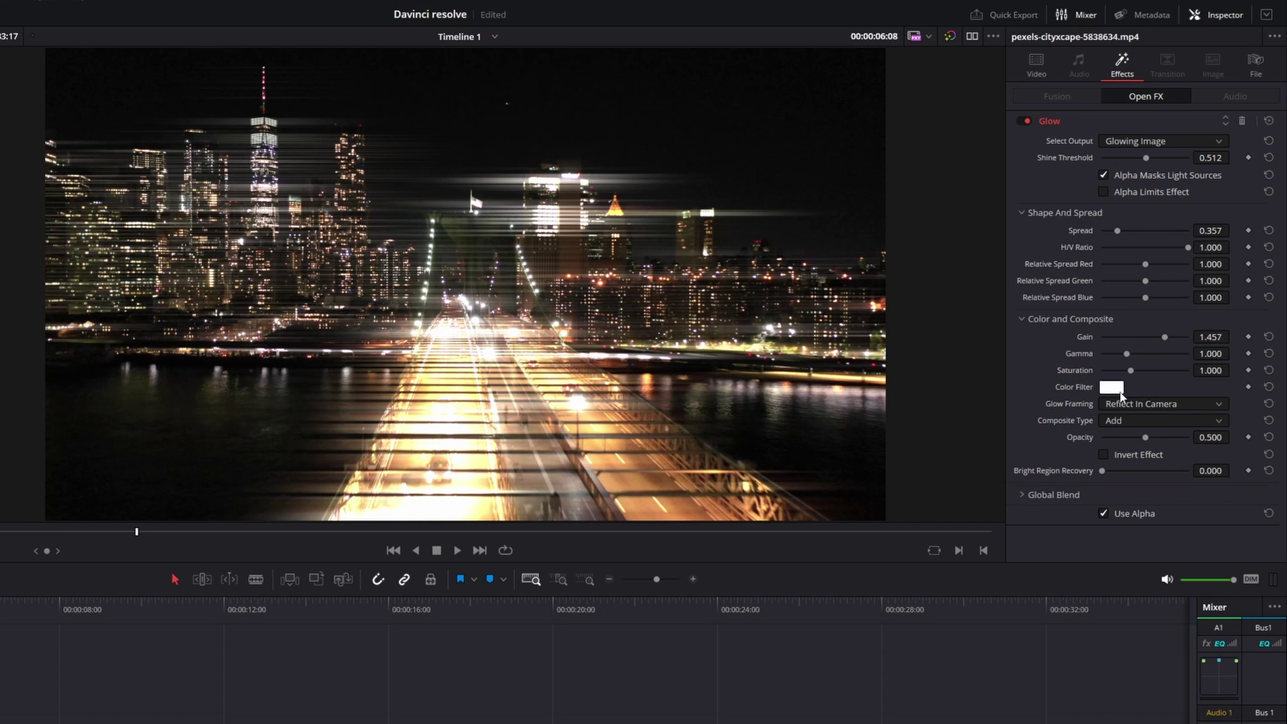
{"action": "left_click_drag", "start_coordinate": [1165, 337], "coordinate": [1114, 338]}
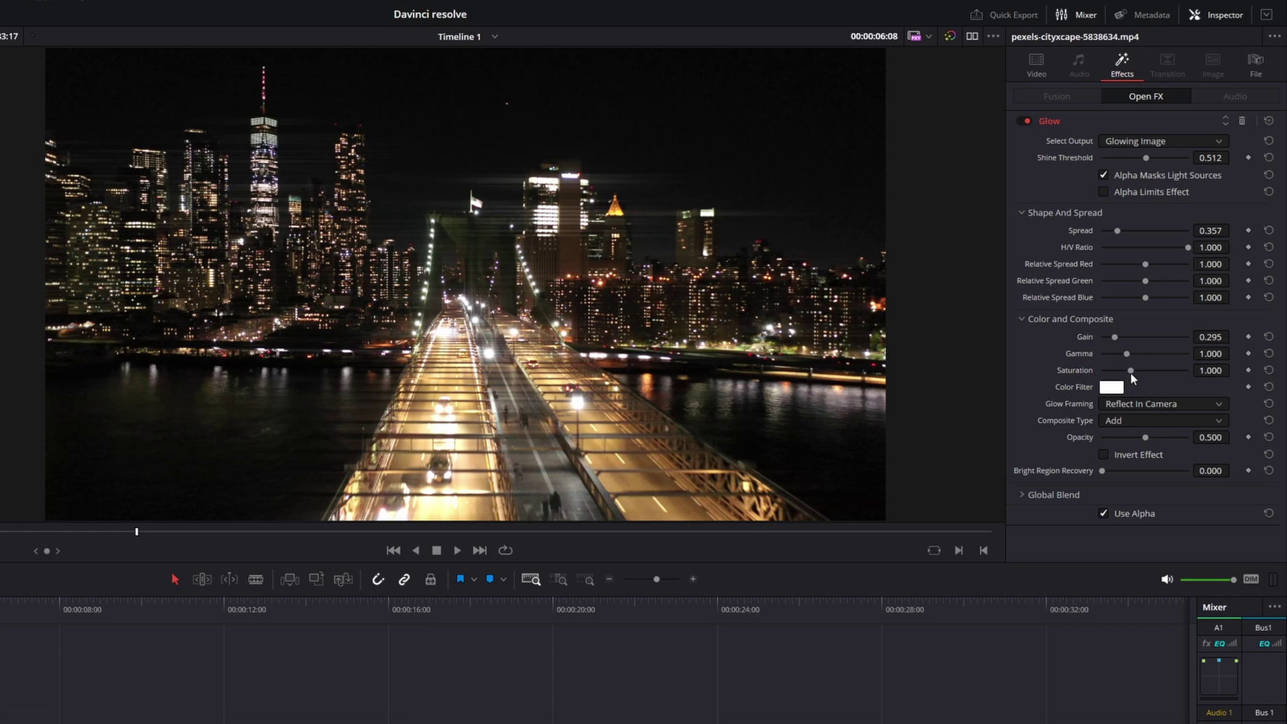
{"action": "left_click_drag", "start_coordinate": [1128, 371], "coordinate": [1248, 382]}
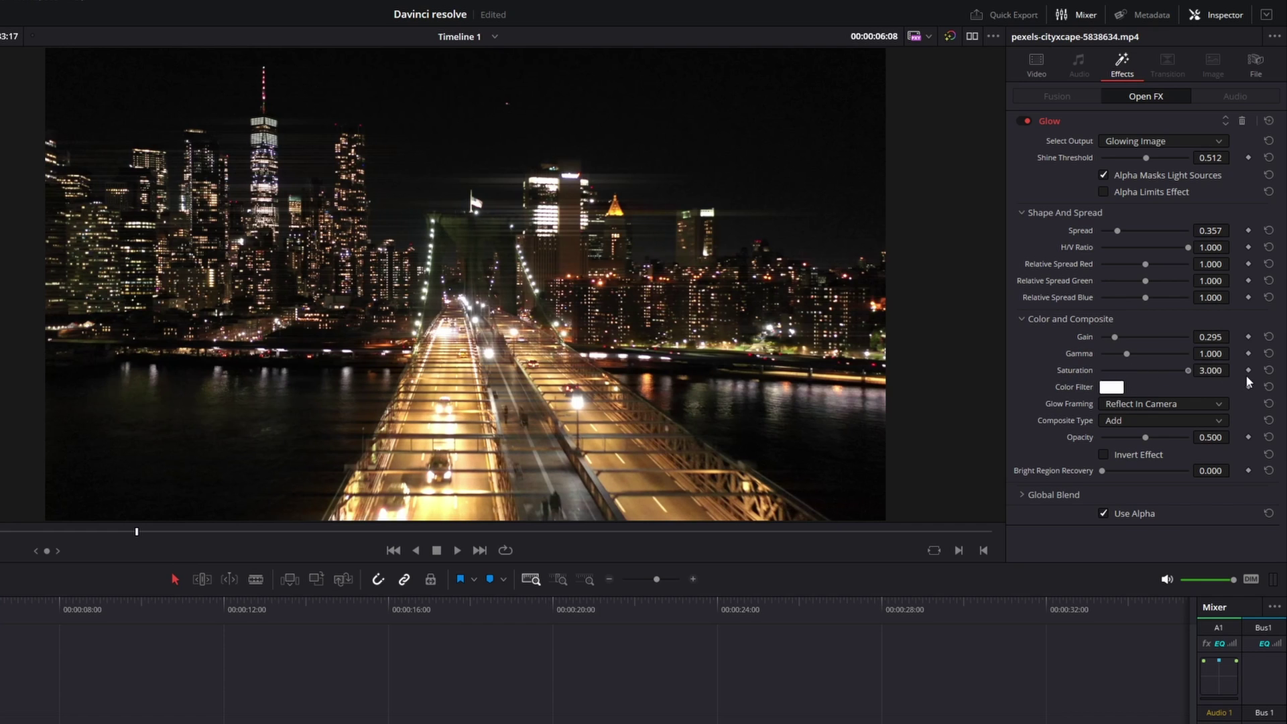
{"action": "left_click_drag", "start_coordinate": [1156, 379], "coordinate": [1140, 379]}
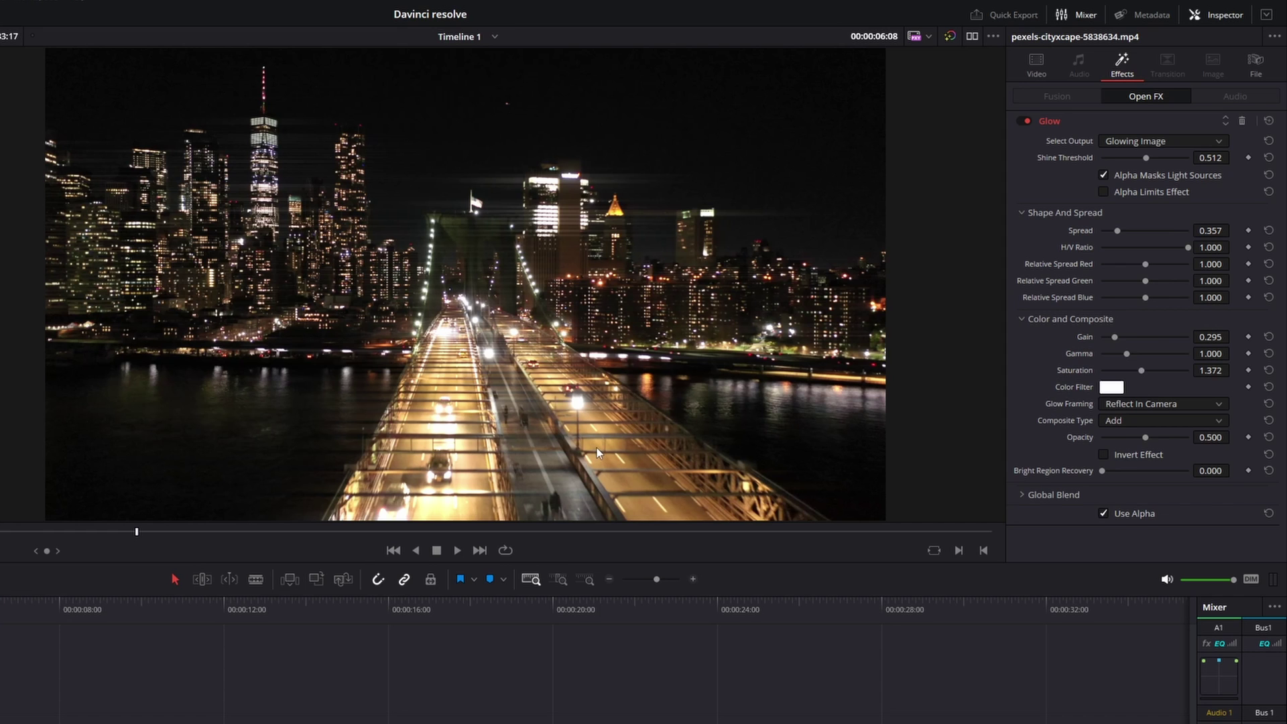
Change the Glow's Color Filter to yellow, #ffd325.
{"action": "left_click", "coordinate": [1111, 387]}
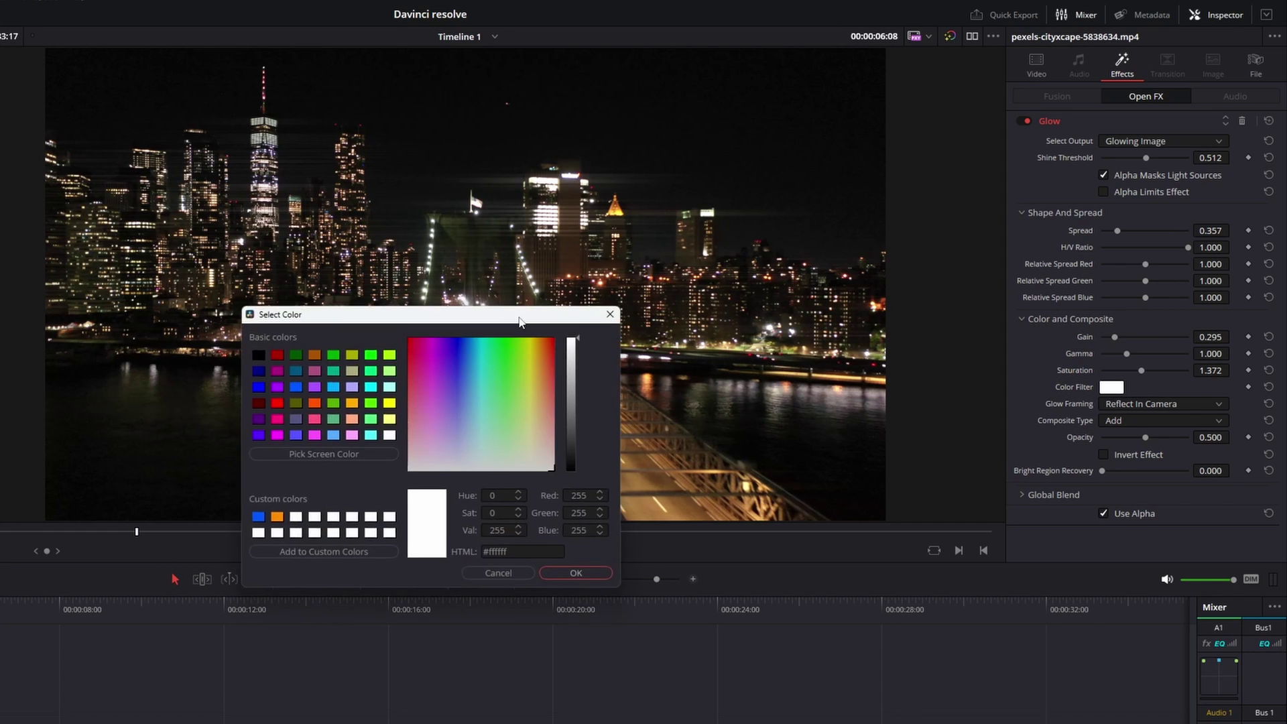
{"action": "left_click_drag", "start_coordinate": [518, 239], "coordinate": [1085, 426]}
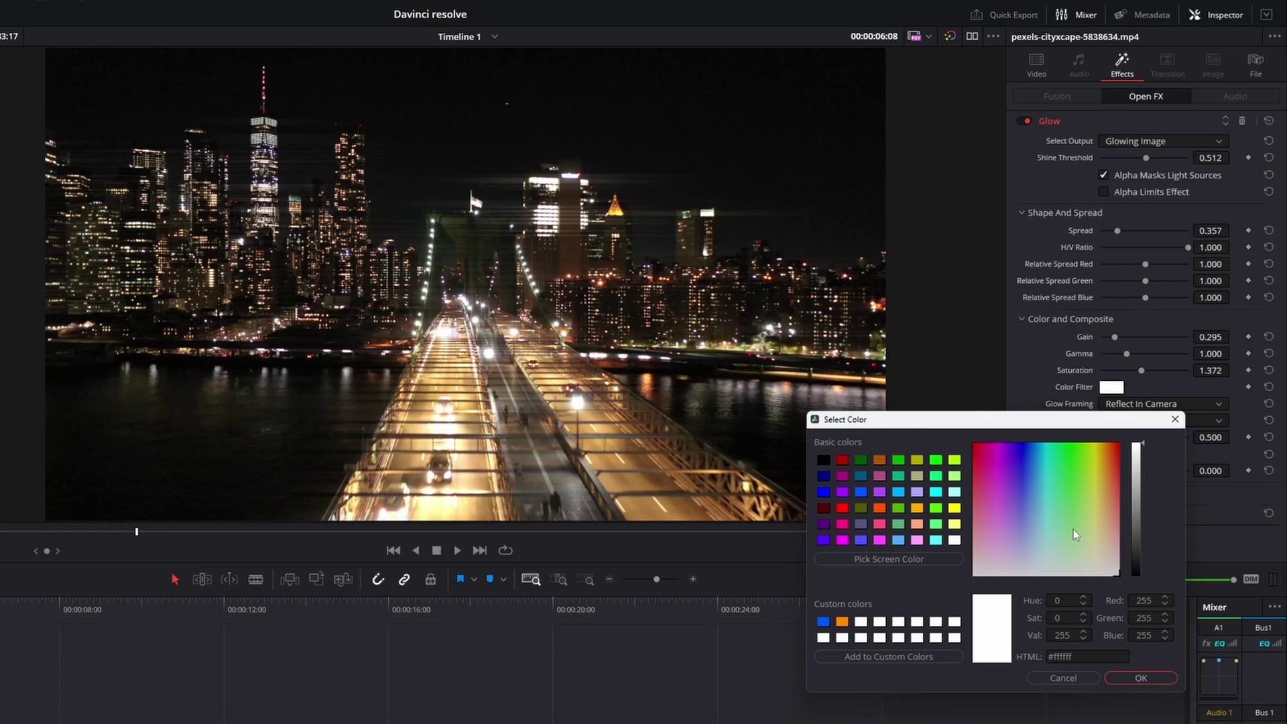
{"action": "left_click_drag", "start_coordinate": [1118, 573], "coordinate": [1100, 462]}
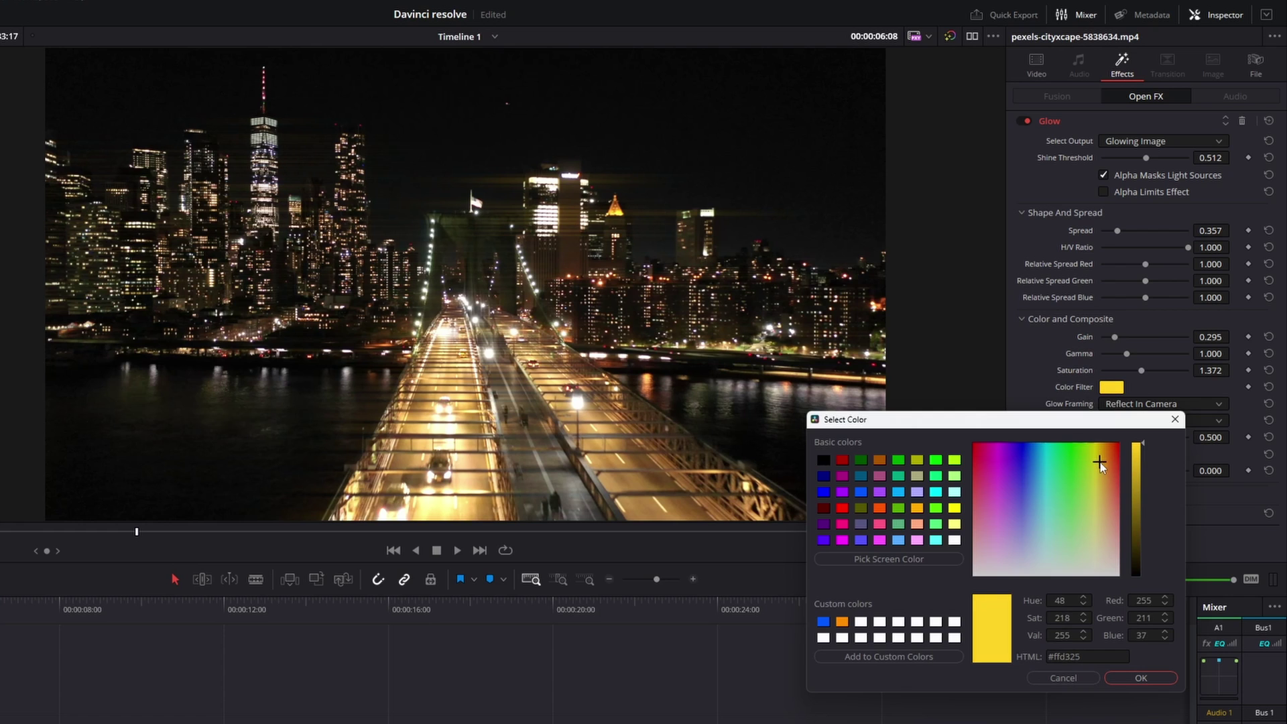
{"action": "key", "text": "Return"}
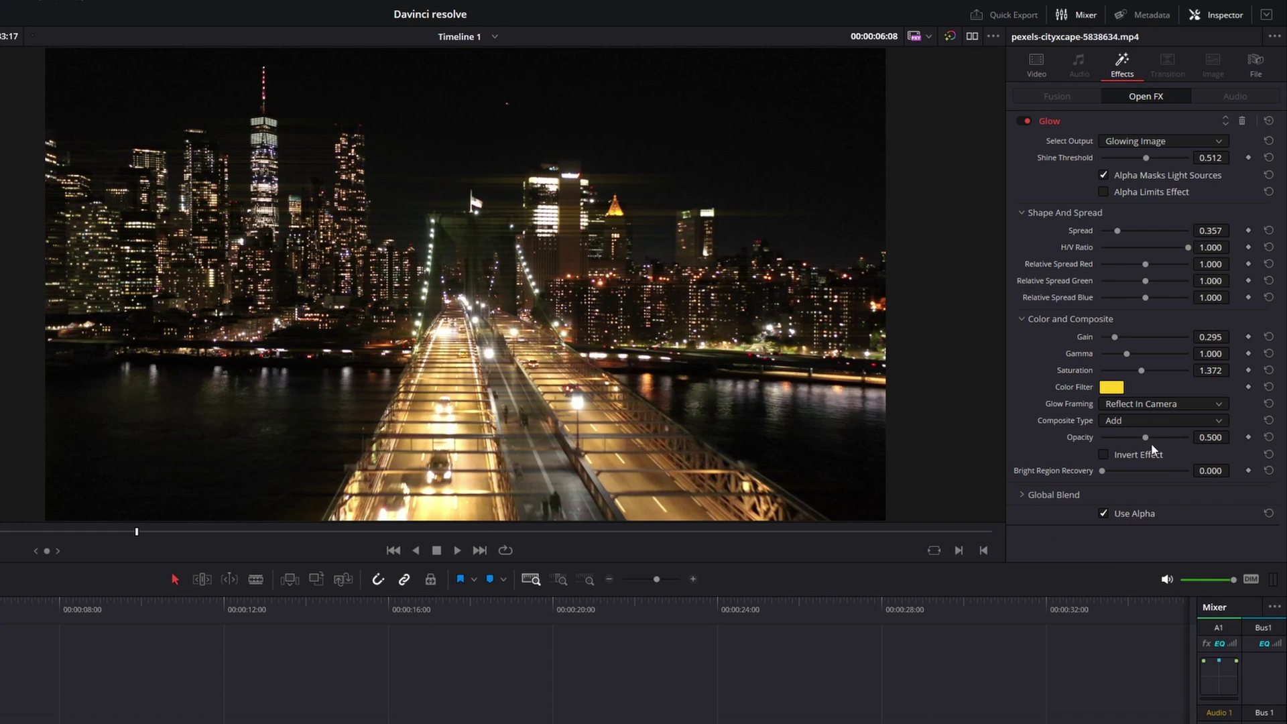
Set the Glow Framing to Vignette, try a Spread of 2.000, and settle the Spread at 0.233.
{"action": "left_click", "coordinate": [1149, 399]}
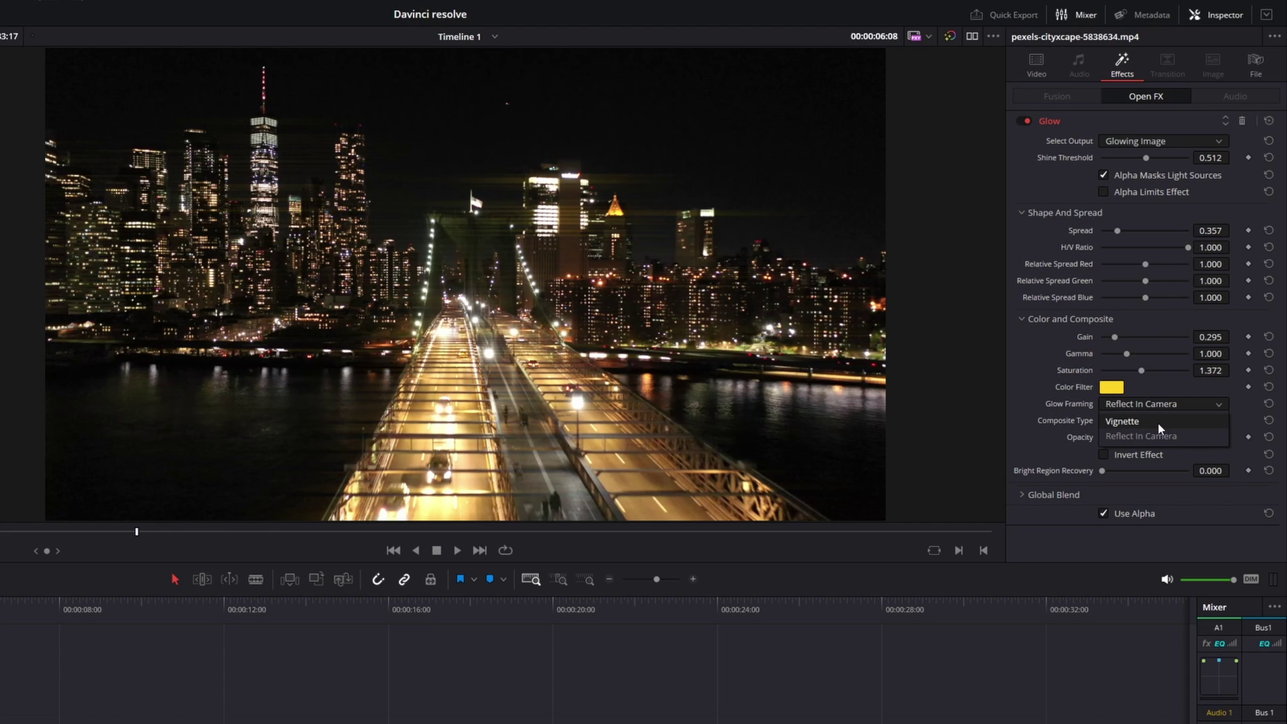
{"action": "left_click", "coordinate": [1156, 421]}
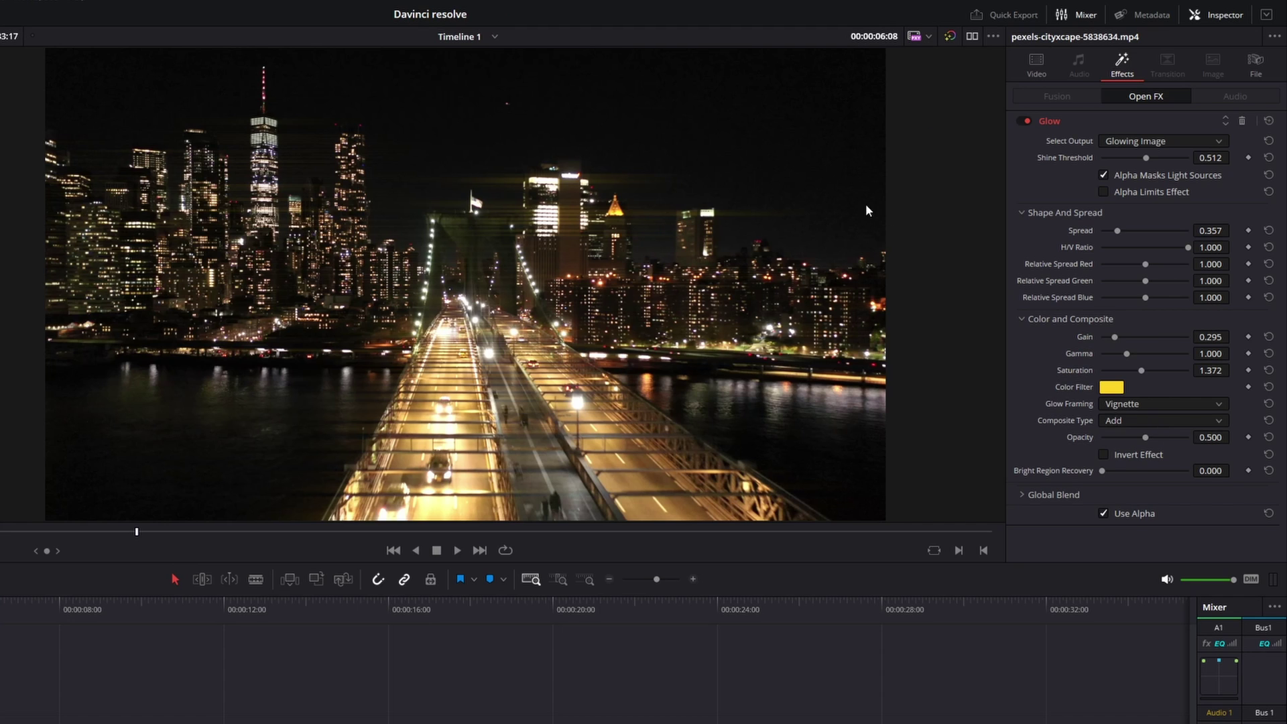
{"action": "left_click_drag", "start_coordinate": [1116, 230], "coordinate": [1170, 236]}
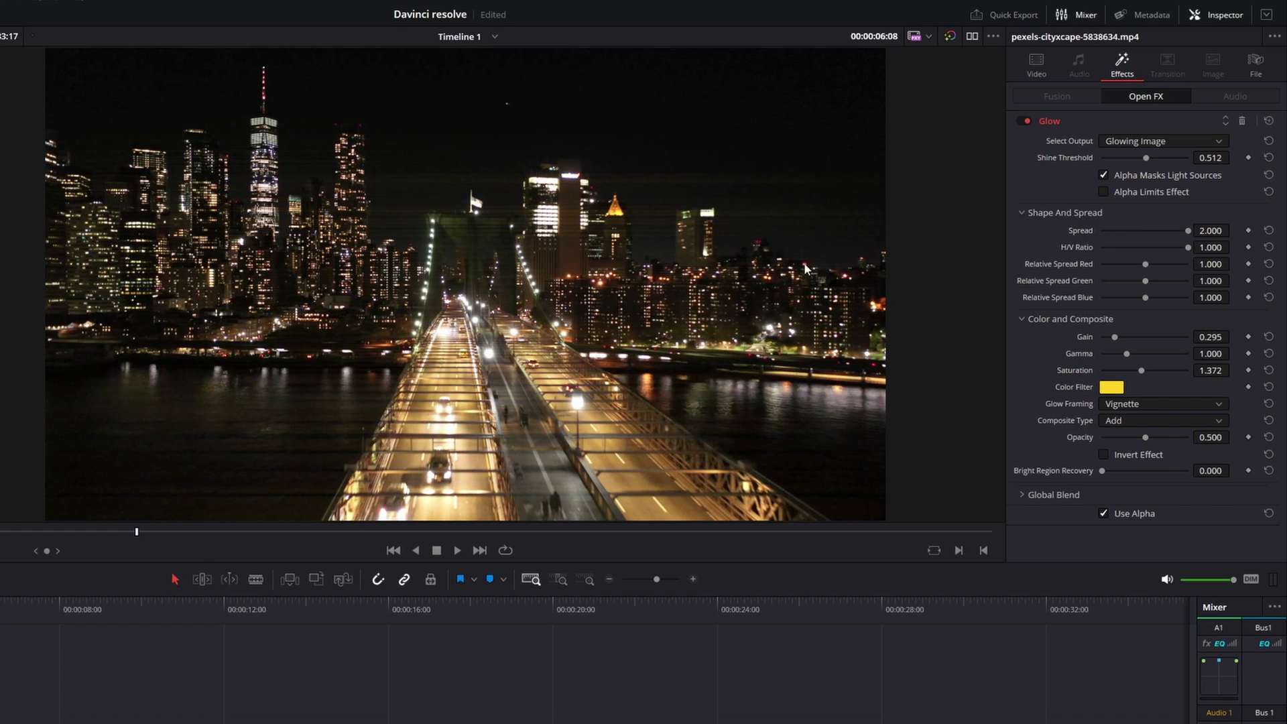
{"action": "key", "text": "ctrl+s"}
{"action": "key", "text": "ctrl+z"}
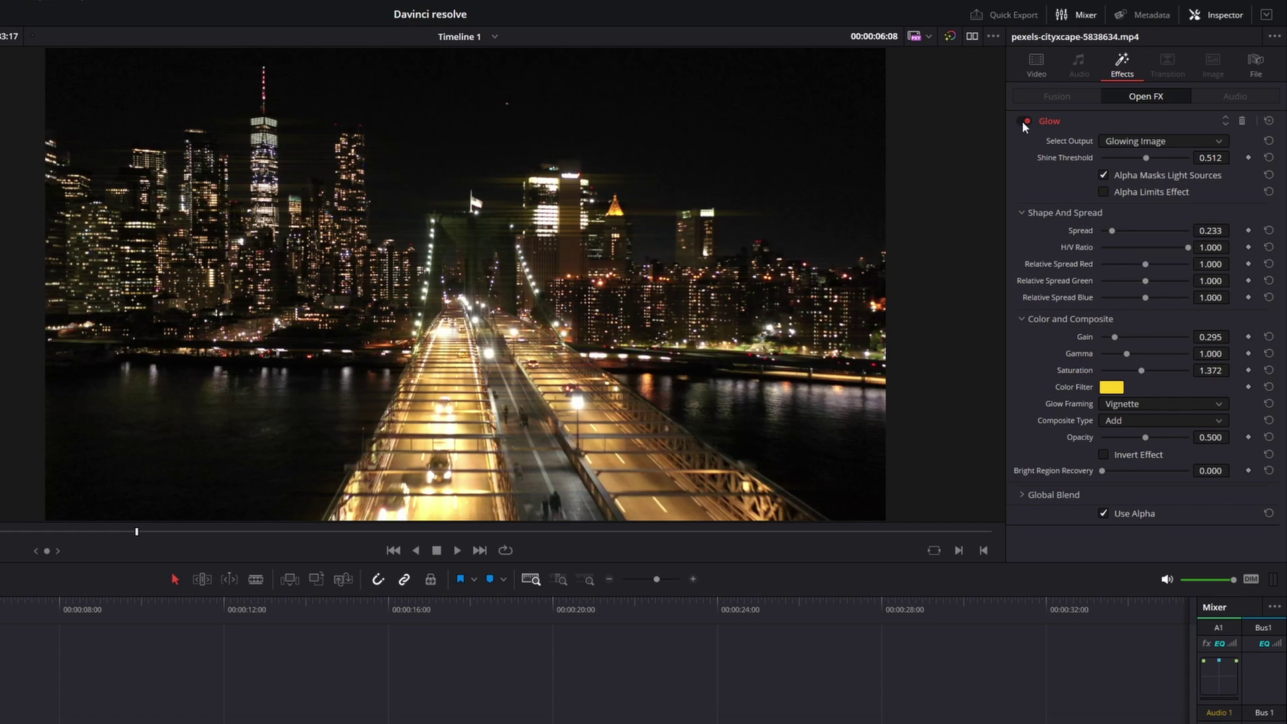
Compare the cityscape clip with the Glow disabled and enabled, and play the timeline from its beginning.
{"action": "left_click", "coordinate": [1023, 121]}
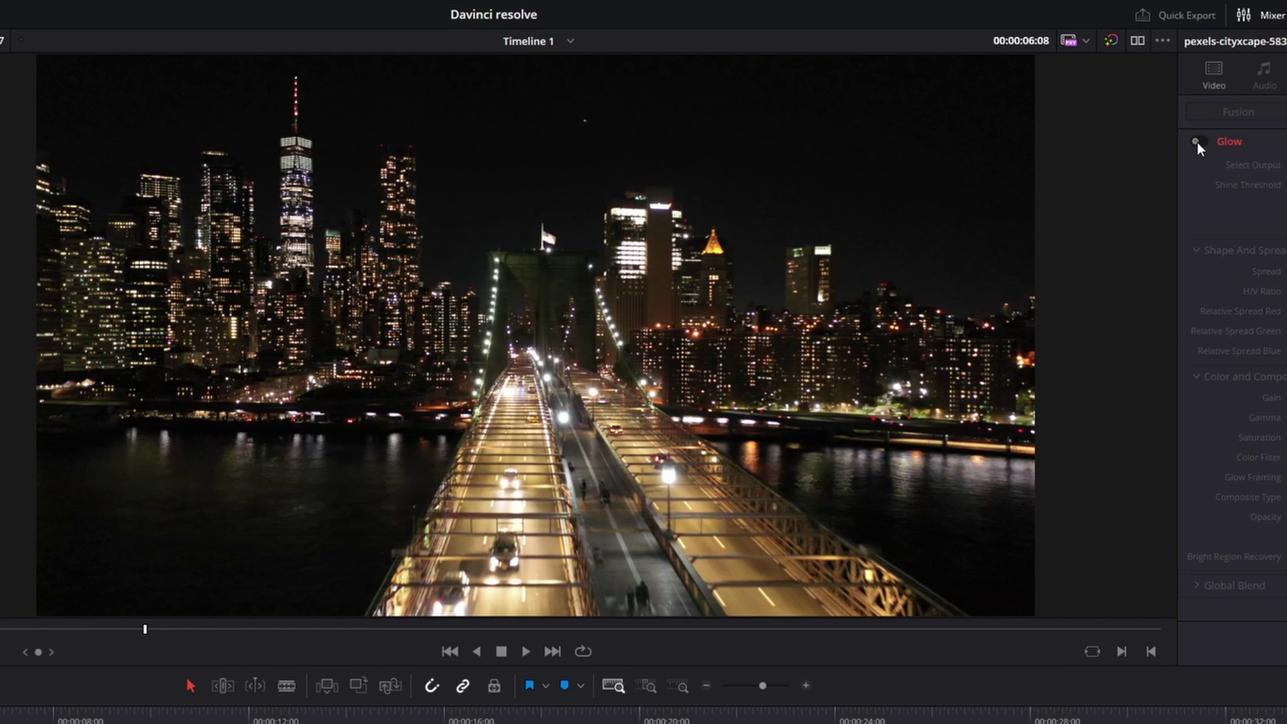
{"action": "left_click", "coordinate": [1199, 142]}
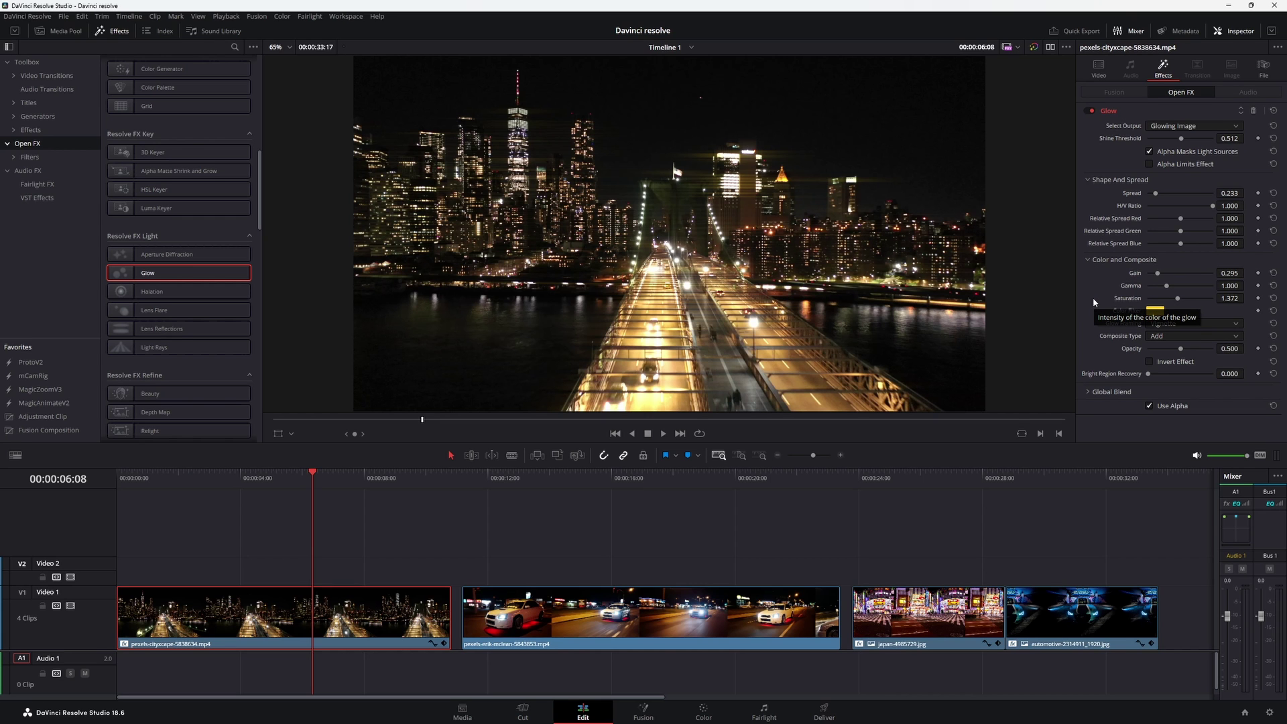
{"action": "left_click", "coordinate": [122, 476]}
{"action": "key", "text": "space"}
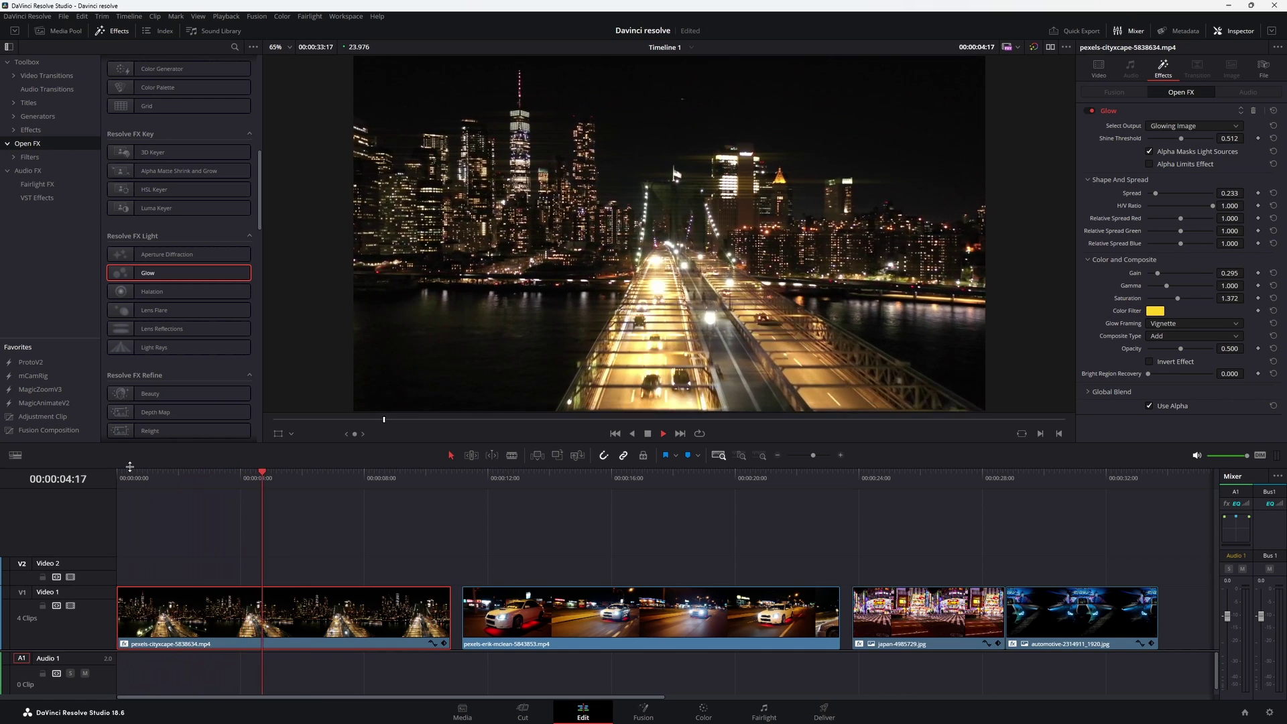
{"action": "key", "text": "space"}
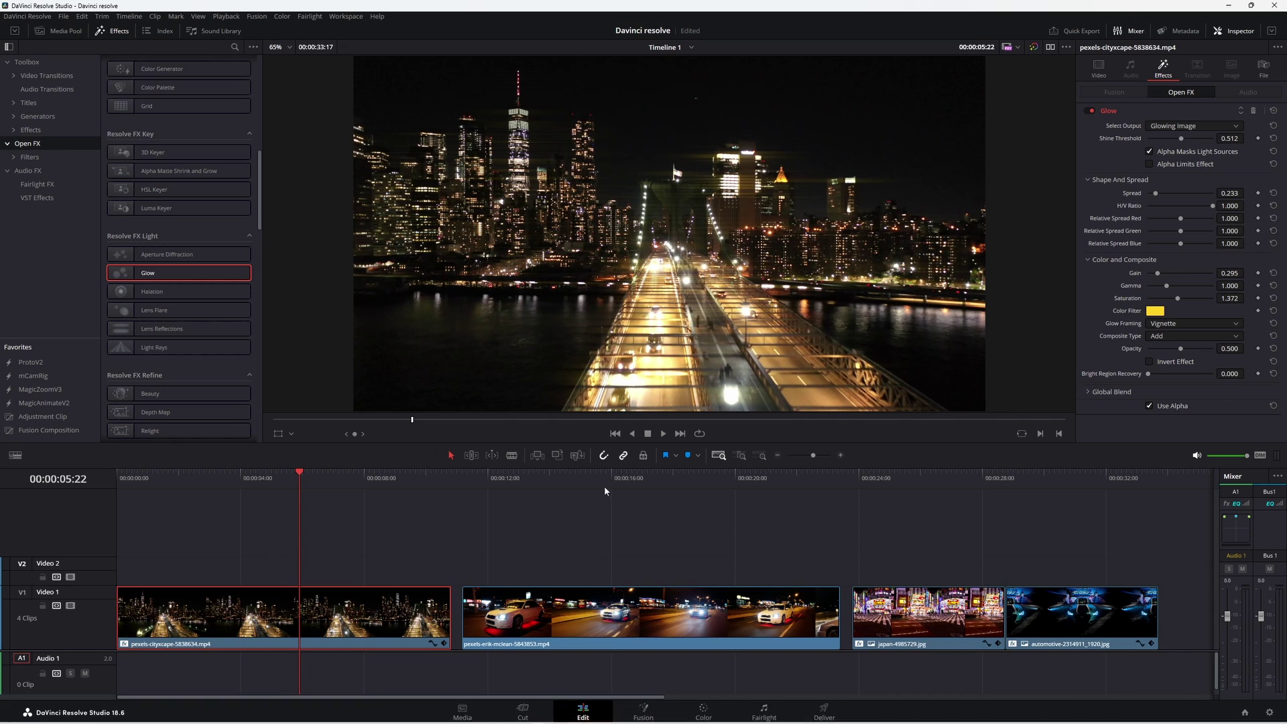
Move the playhead to 00:00:14:22 over the white car clip, and copy the cityscape clip with its Glow.
{"action": "left_click", "coordinate": [631, 488]}
{"action": "left_click_drag", "start_coordinate": [632, 489], "coordinate": [578, 487]}
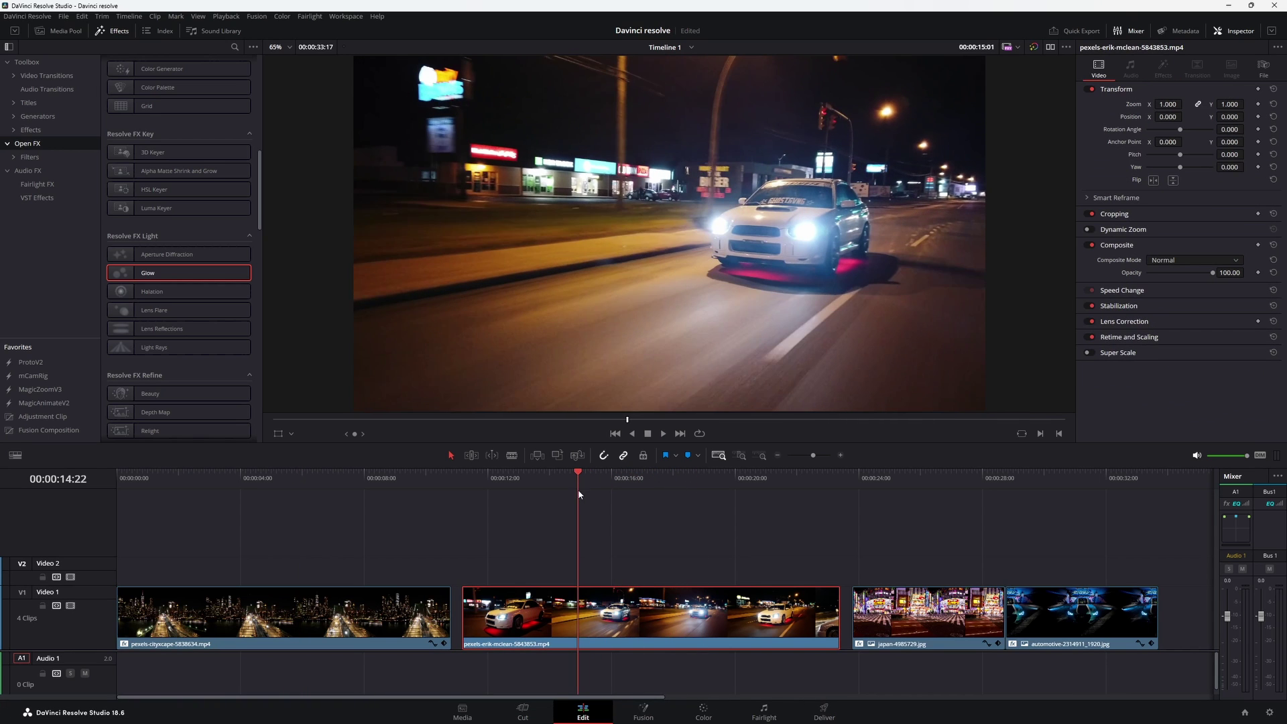
{"action": "right_click", "coordinate": [308, 614]}
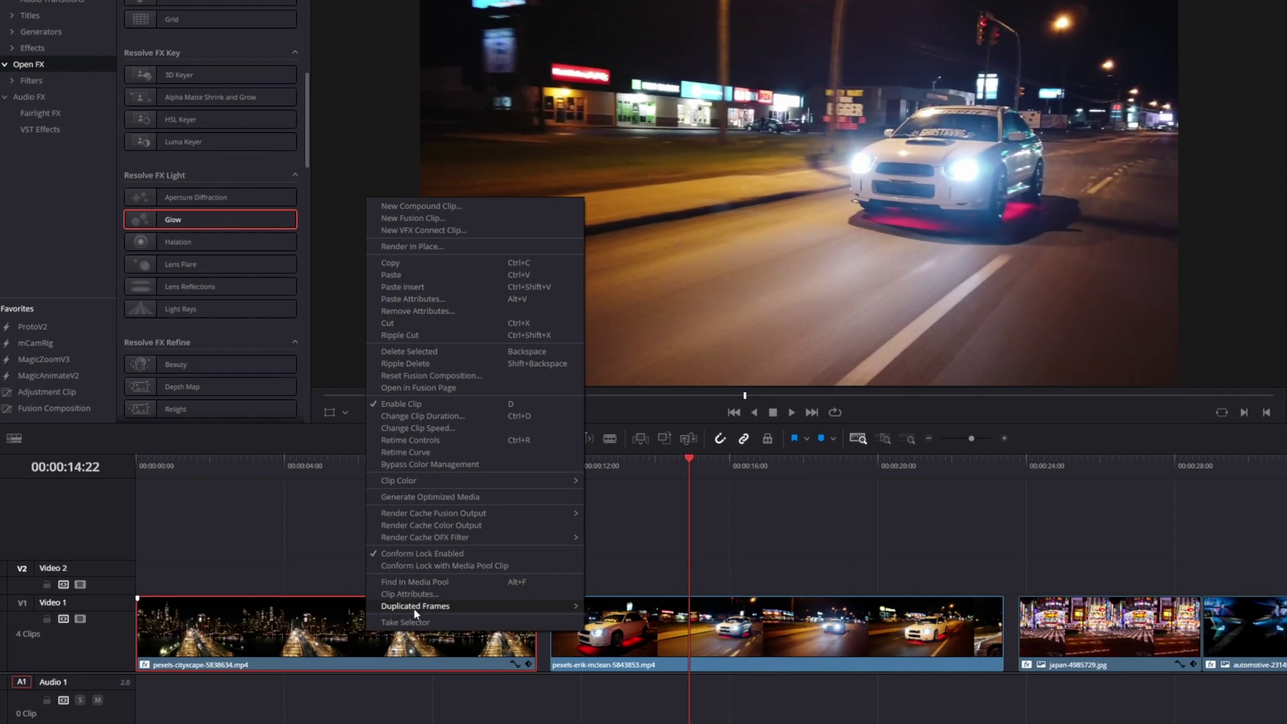
{"action": "left_click", "coordinate": [440, 264]}
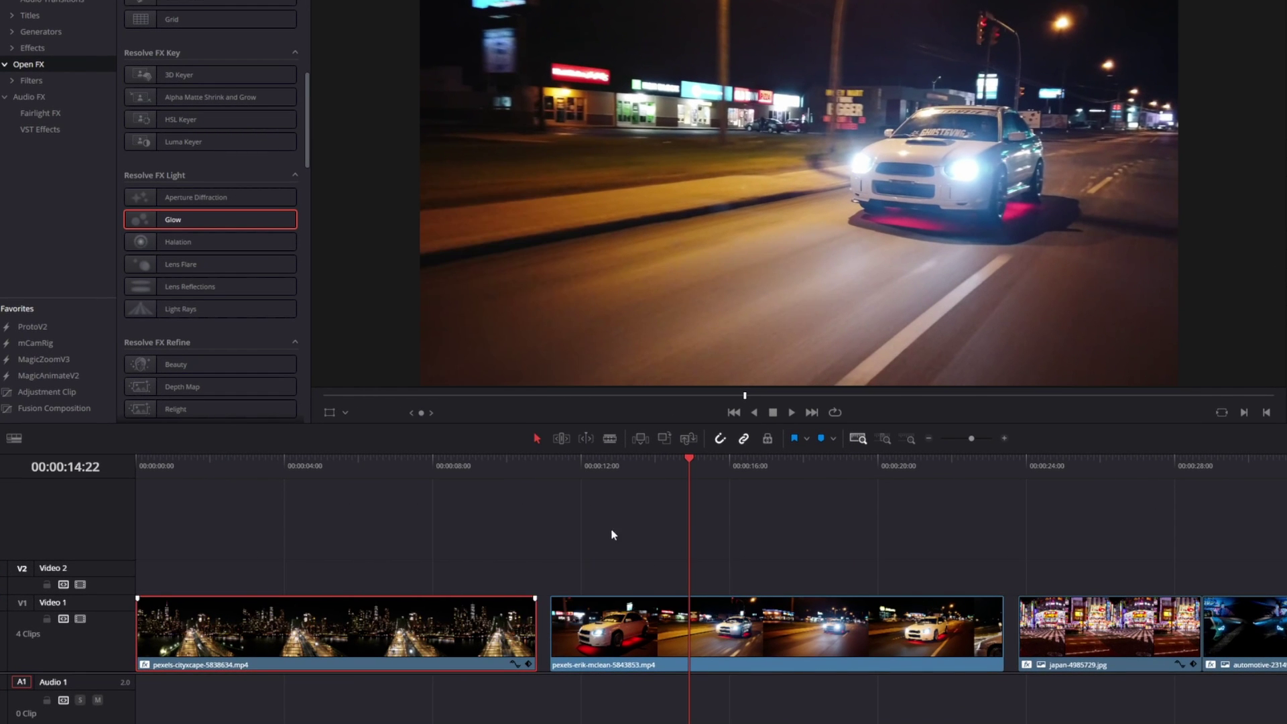
Paste only the copied Plugins attribute onto the white car clip with Maintain Timing, and scrub the result from about 00:00:11 to 00:00:17:16.
{"action": "left_click", "coordinate": [766, 627]}
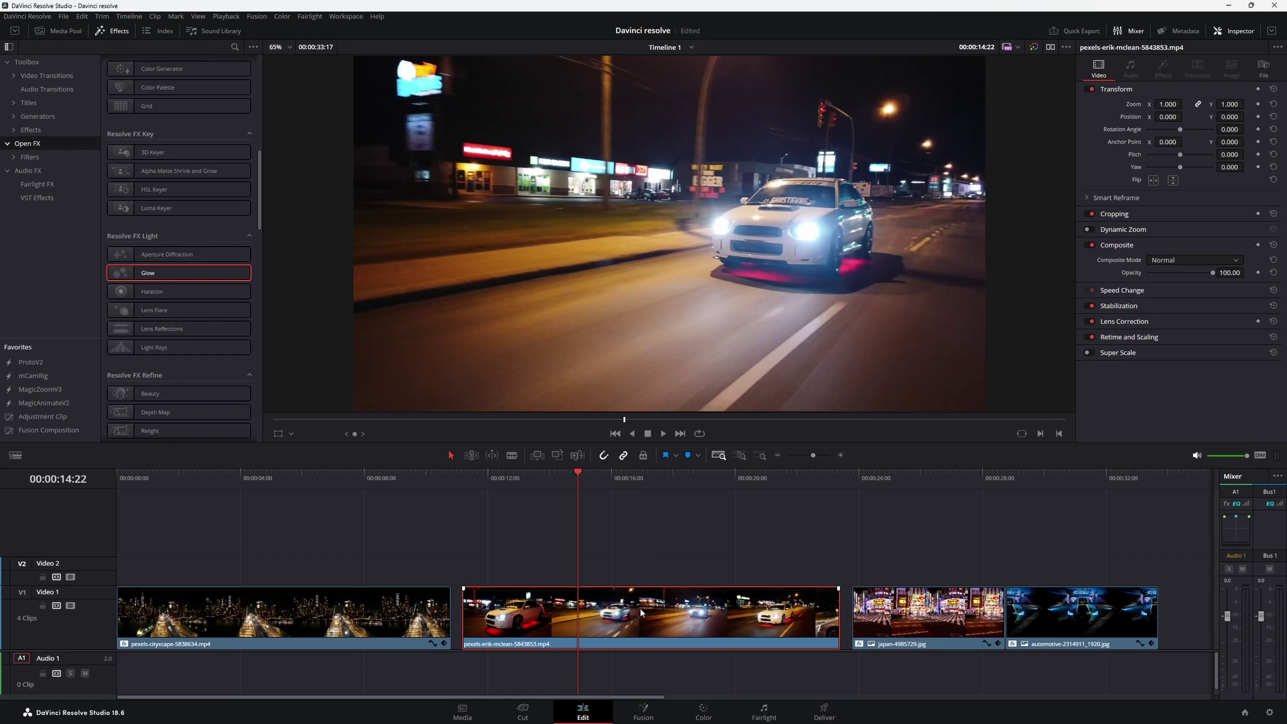
{"action": "right_click", "coordinate": [641, 612]}
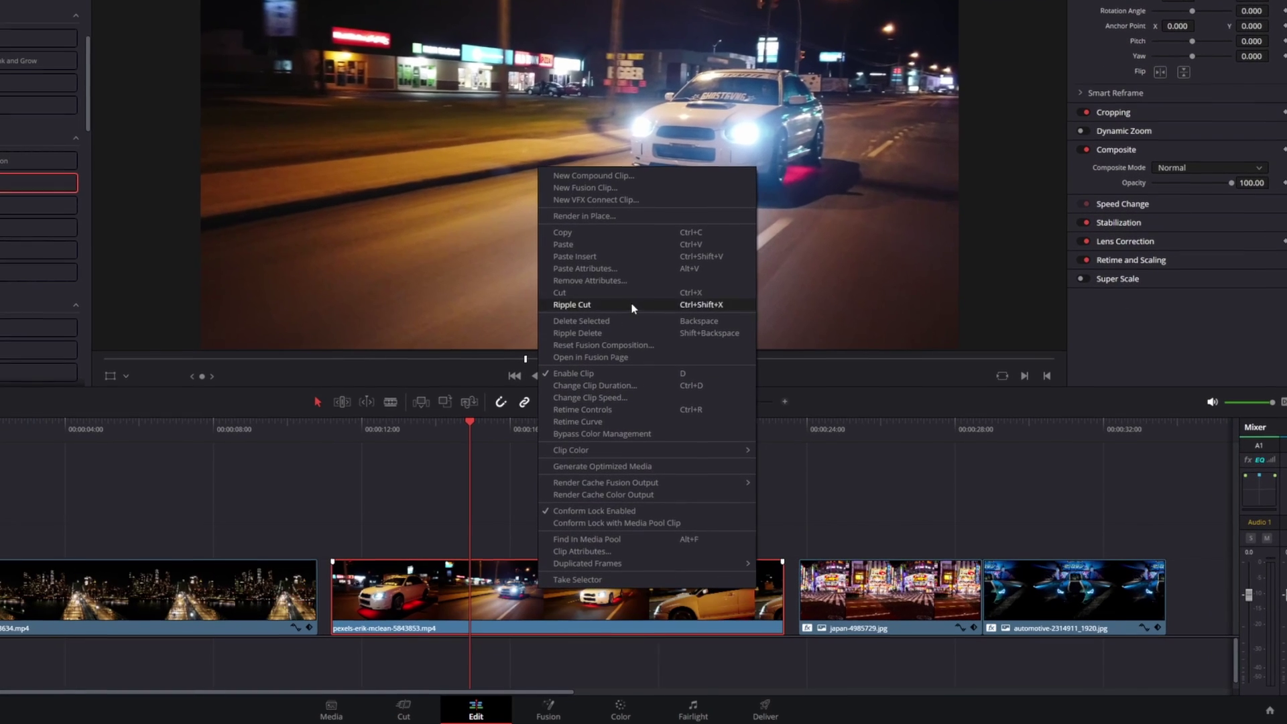
{"action": "left_click", "coordinate": [614, 271]}
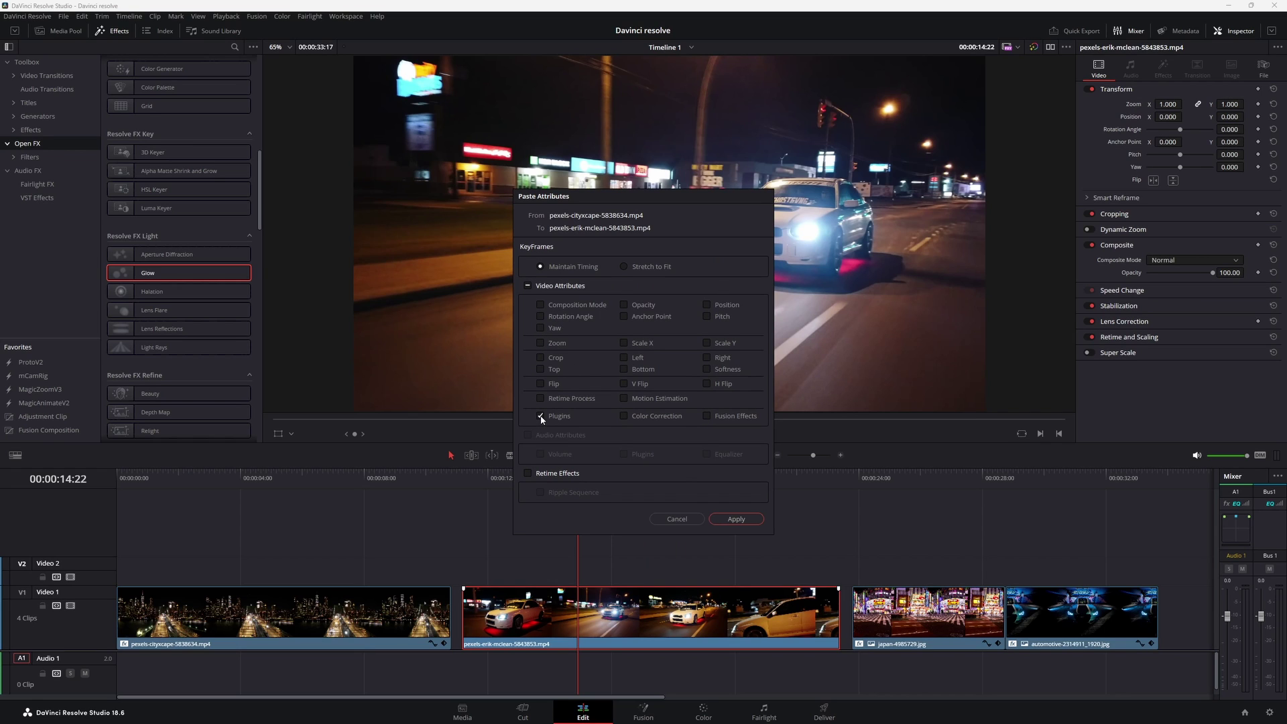
{"action": "left_click", "coordinate": [737, 520]}
{"action": "left_click_drag", "start_coordinate": [480, 477], "coordinate": [662, 504]}
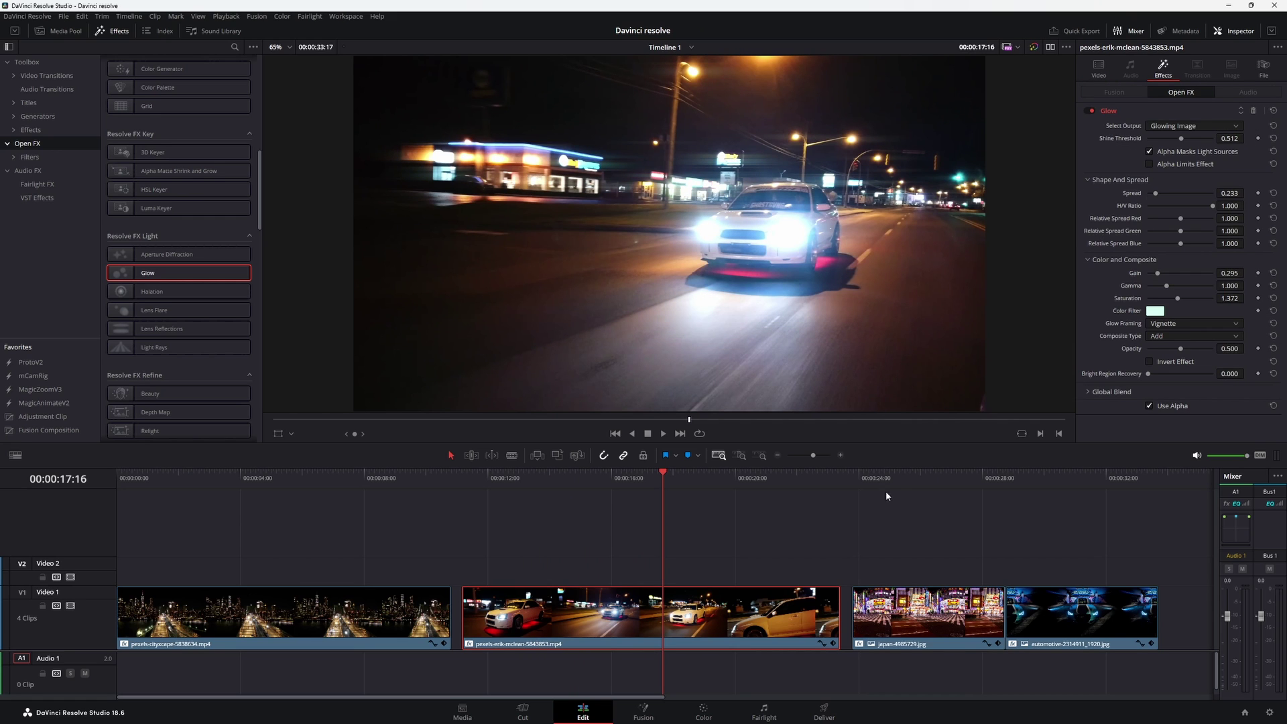
Enable the Glow on the japan-4985729.jpg clip at 00:00:26:03 and the automotive-2314911_1920.jpg clip at 00:00:30:18, and save the project.
{"action": "left_click_drag", "start_coordinate": [896, 480], "coordinate": [925, 513]}
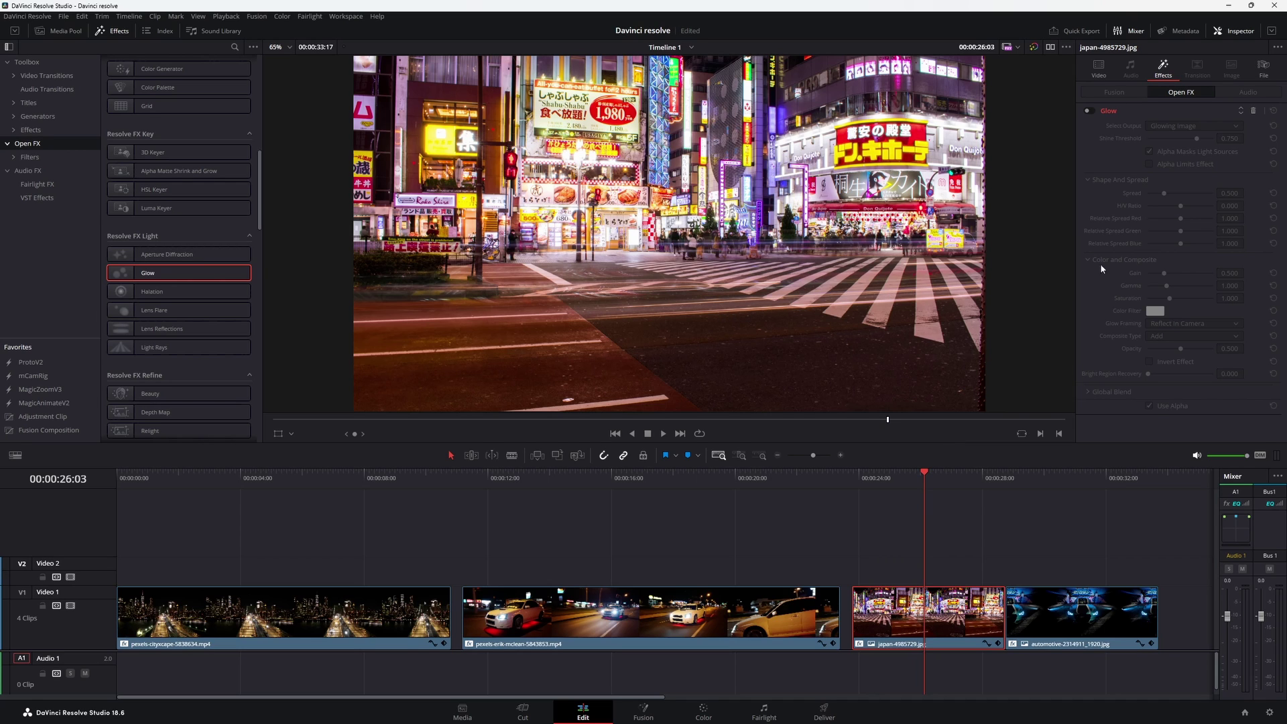
{"action": "left_click", "coordinate": [1087, 111]}
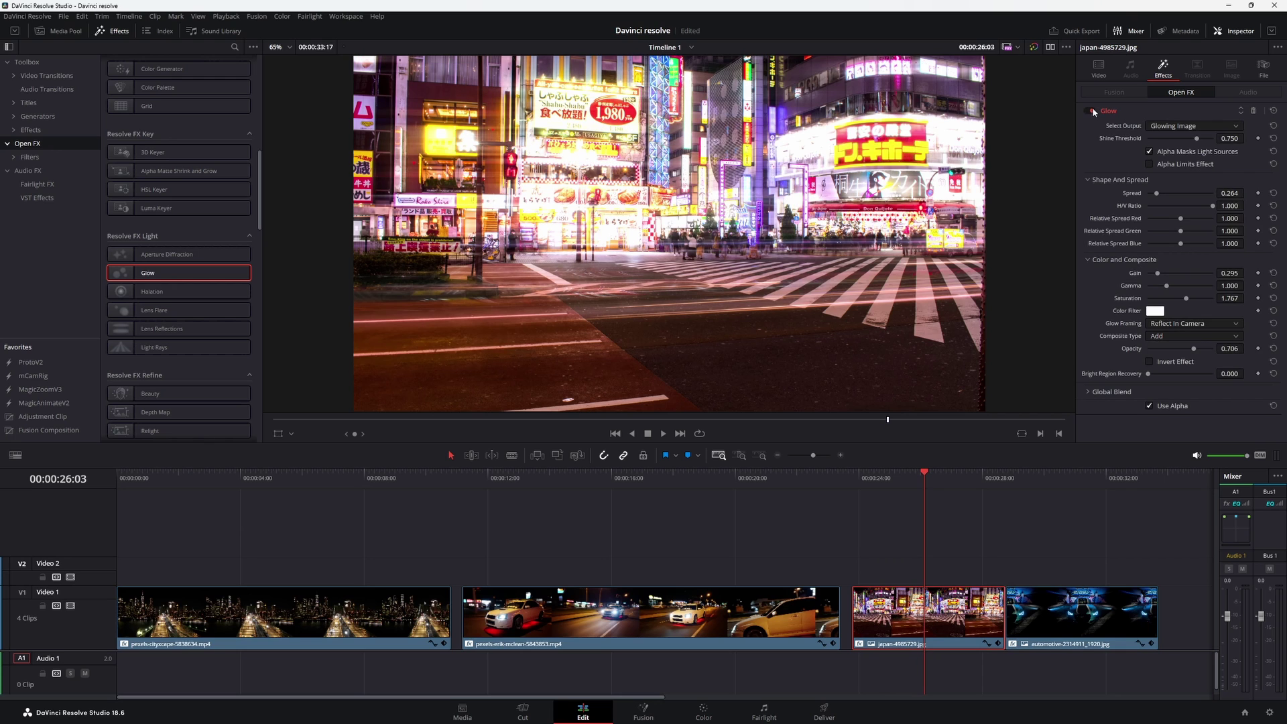
{"action": "left_click", "coordinate": [1067, 477]}
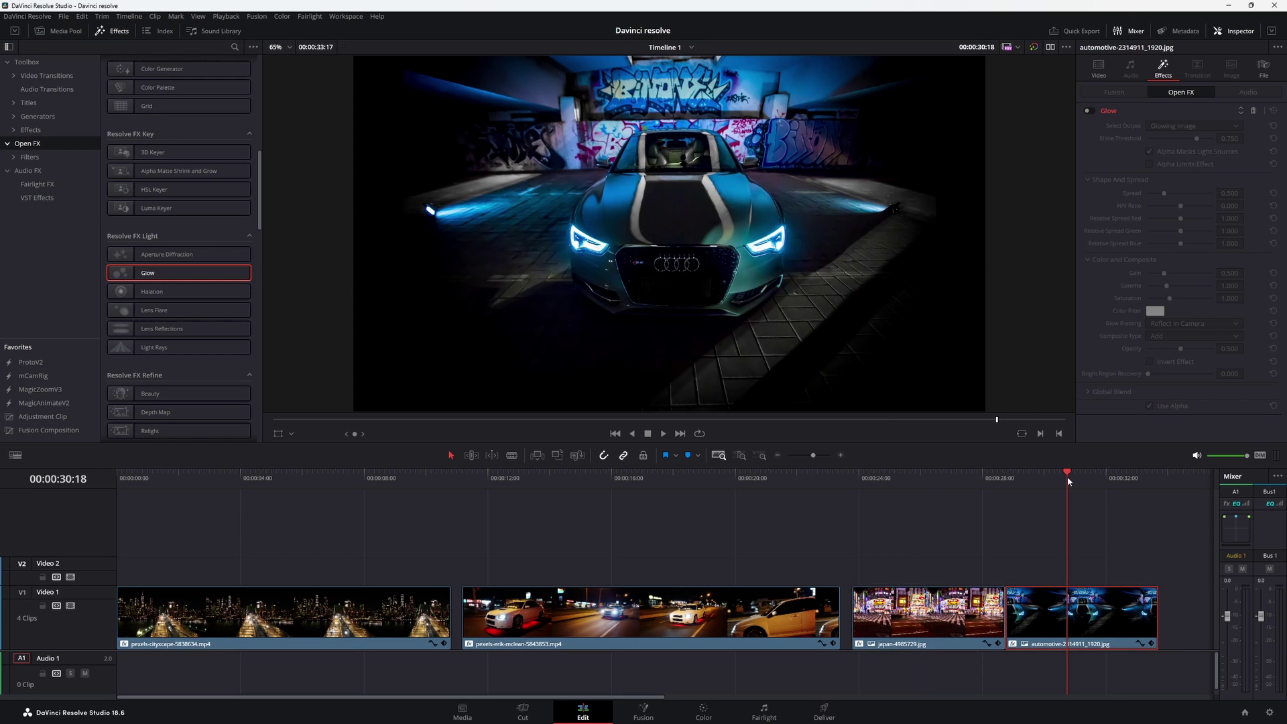
{"action": "left_click", "coordinate": [1089, 111]}
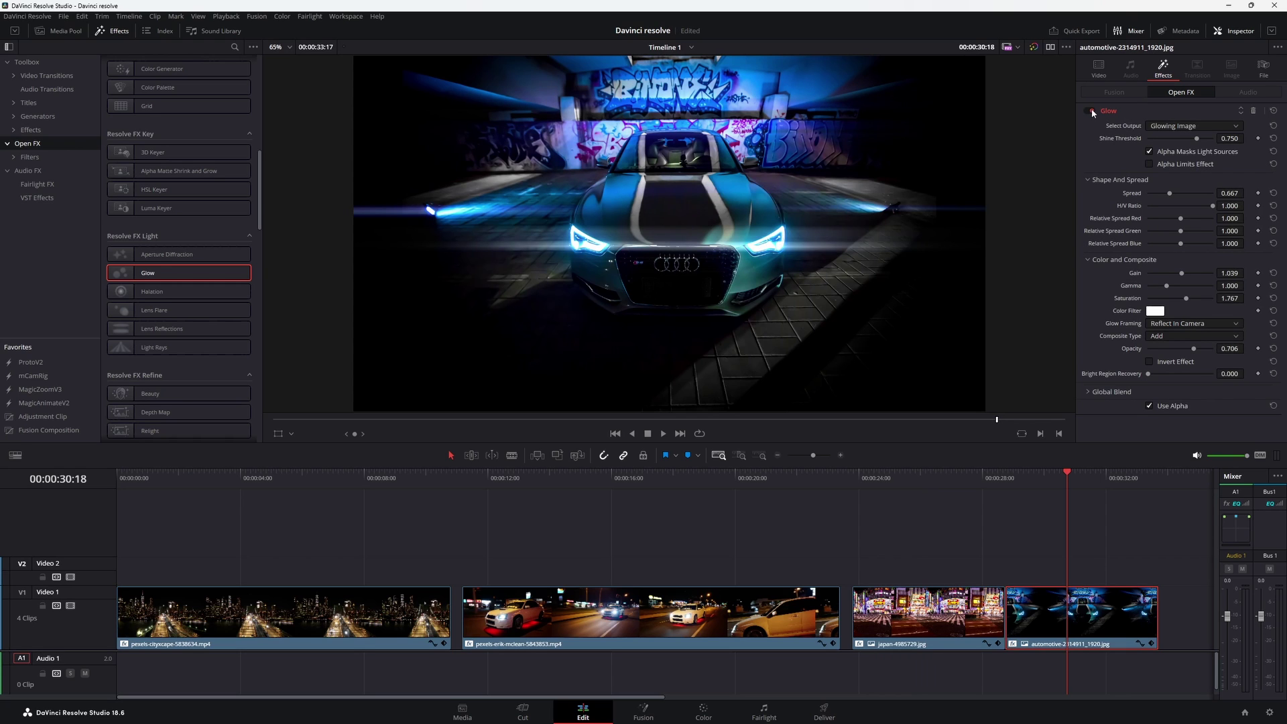
{"action": "key", "text": "ctrl+s"}
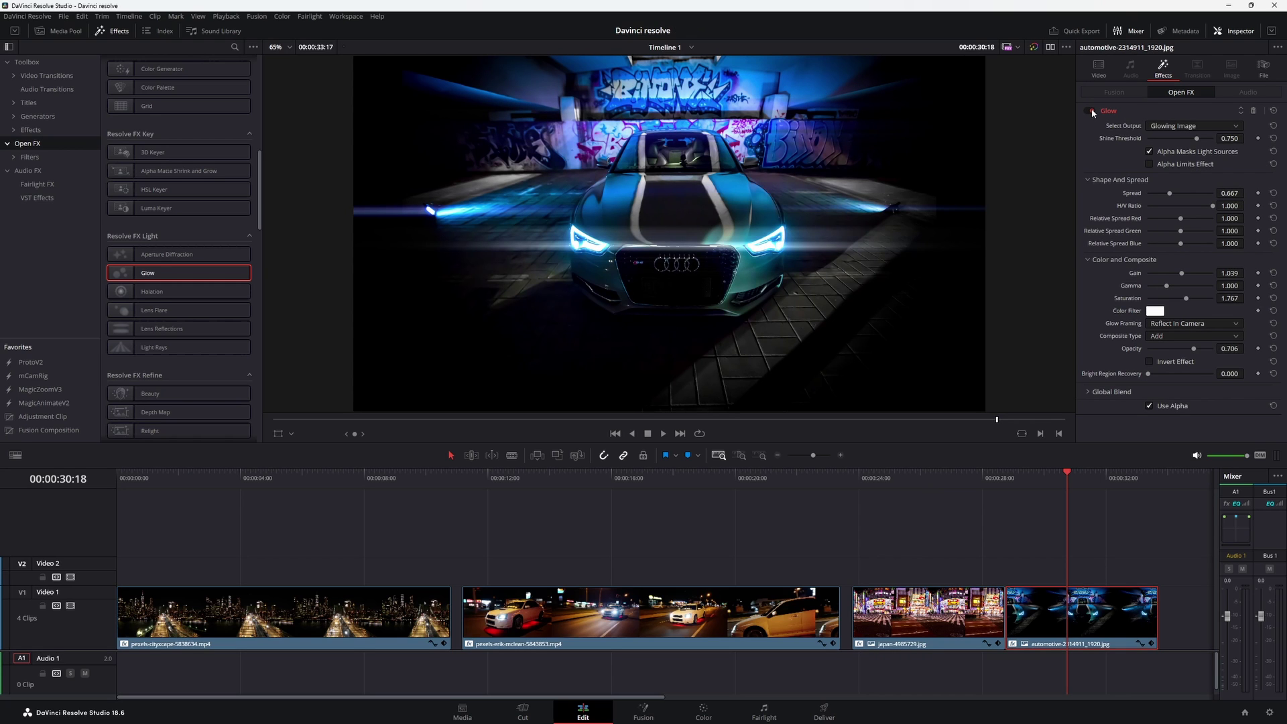